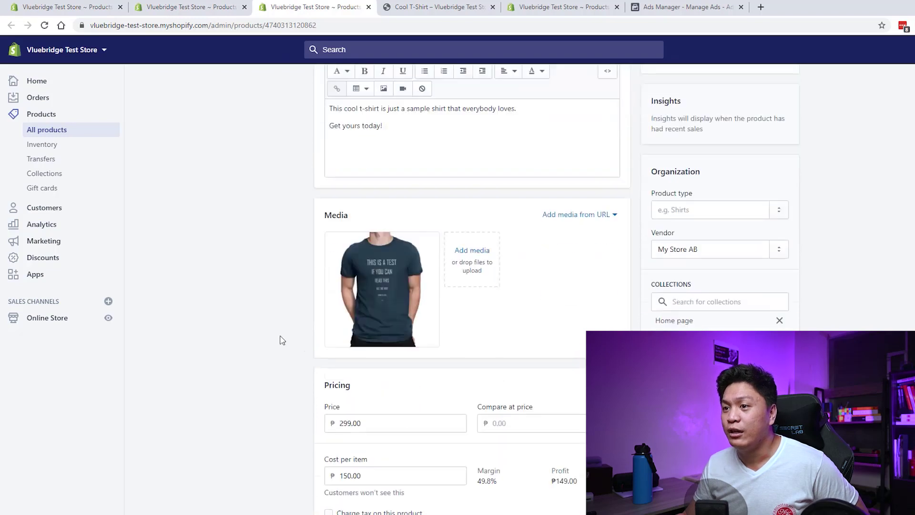
Step: Compare the Cool T-Shirt's product details in the admin with its page in the storefront
{"action": "left_click", "coordinate": [368, 321]}
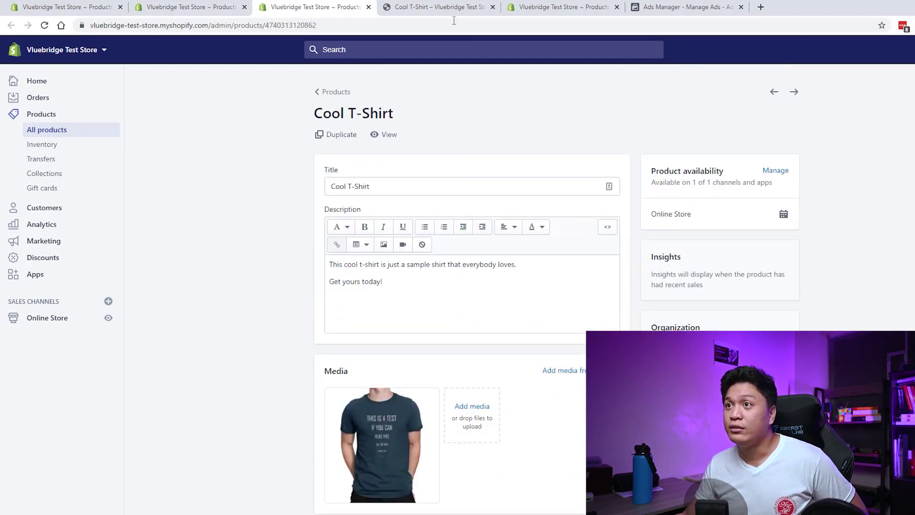
{"action": "left_click", "coordinate": [441, 7]}
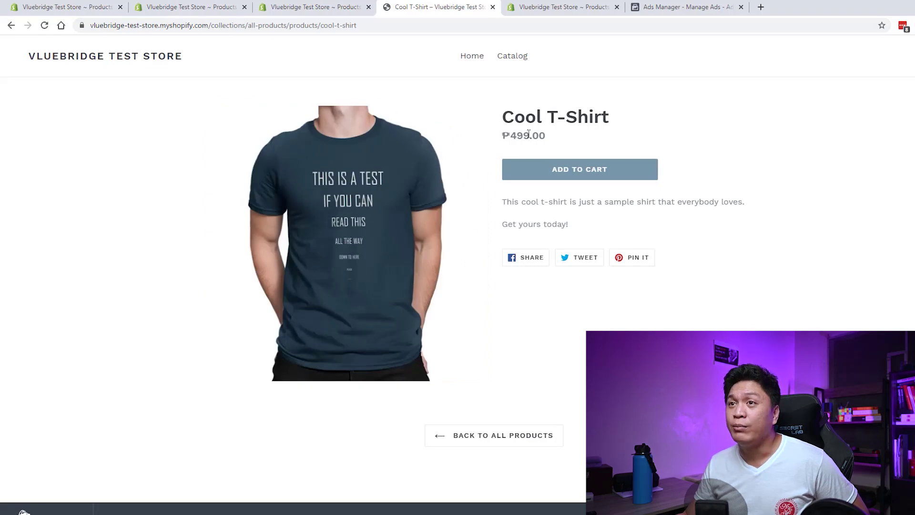
{"action": "left_click", "coordinate": [315, 4]}
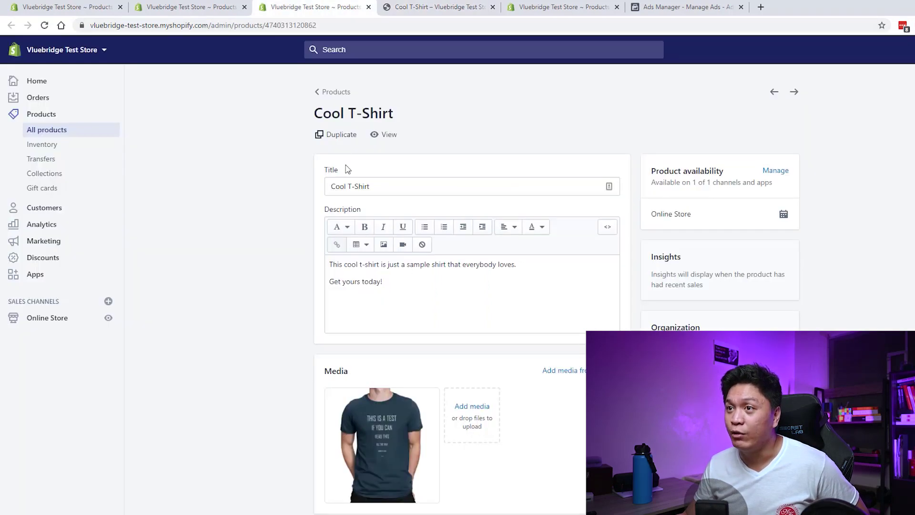
{"action": "scroll", "coordinate": [292, 290], "scroll_direction": "down", "scroll_amount": 5}
{"action": "left_click", "coordinate": [374, 316]}
{"action": "scroll", "coordinate": [286, 239], "scroll_direction": "up", "scroll_amount": 5}
{"action": "scroll", "coordinate": [307, 191], "scroll_direction": "up", "scroll_amount": 1}
Step: View the product in the storefront and compare the All Products catalog with the admin product list
{"action": "left_click", "coordinate": [388, 136]}
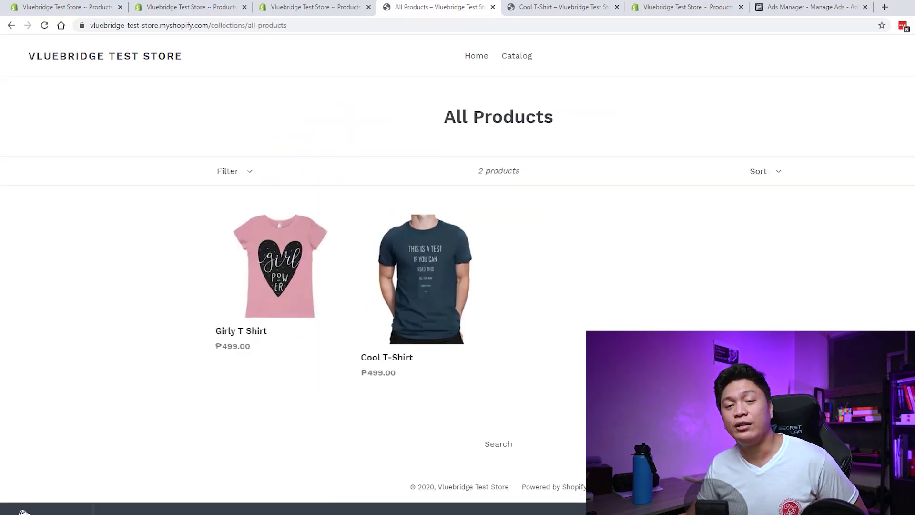
{"action": "left_click", "coordinate": [62, 6]}
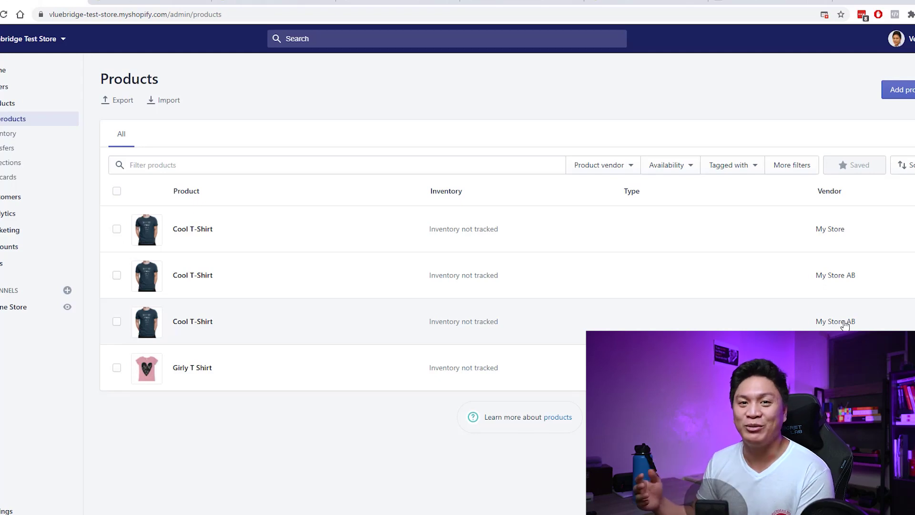
{"action": "left_click", "coordinate": [429, 3]}
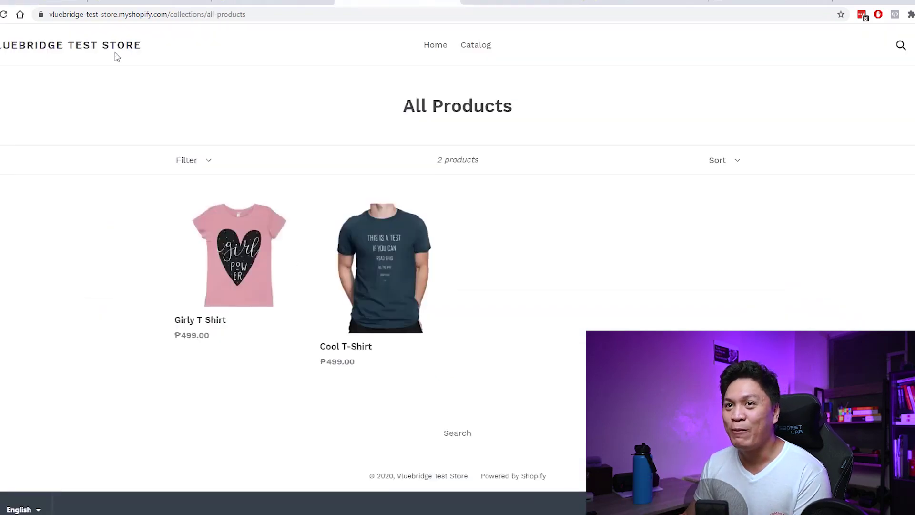
Step: Re-enter My Store AB as the vendor of the 350.00 Cool T-Shirt
{"action": "left_click", "coordinate": [120, 3]}
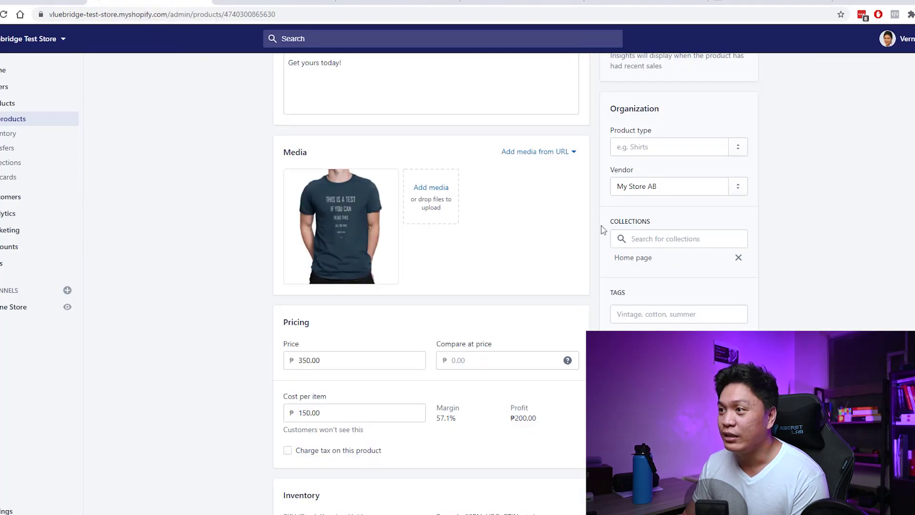
{"action": "scroll", "coordinate": [603, 229], "scroll_direction": "up", "scroll_amount": 1}
{"action": "left_click", "coordinate": [719, 238]}
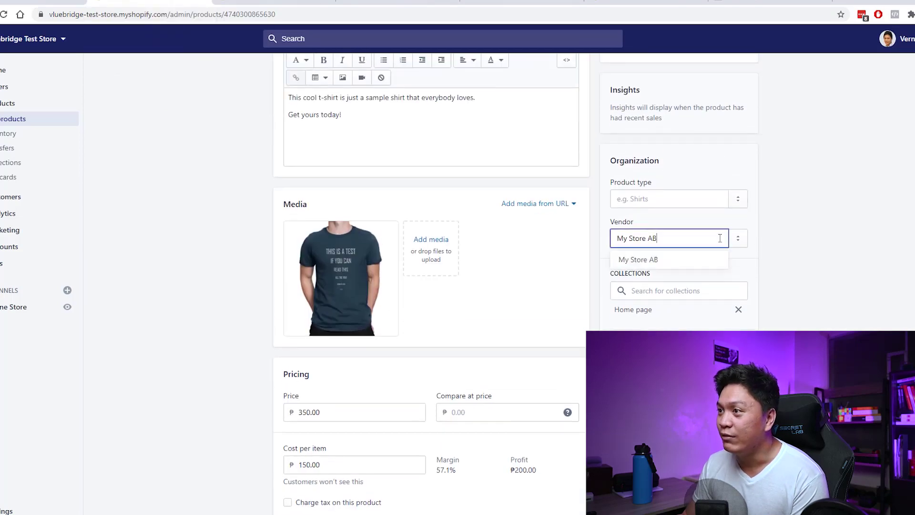
{"action": "key", "text": "BackSpace"}
{"action": "key", "text": "BackSpace"}
{"action": "key", "text": "BackSpace"}
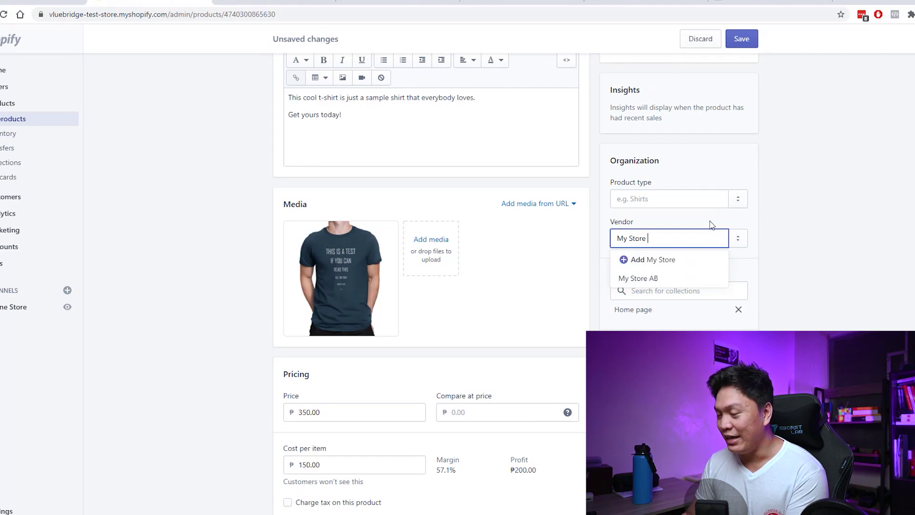
{"action": "type", "text": "AB"}
{"action": "left_click", "coordinate": [851, 239]}
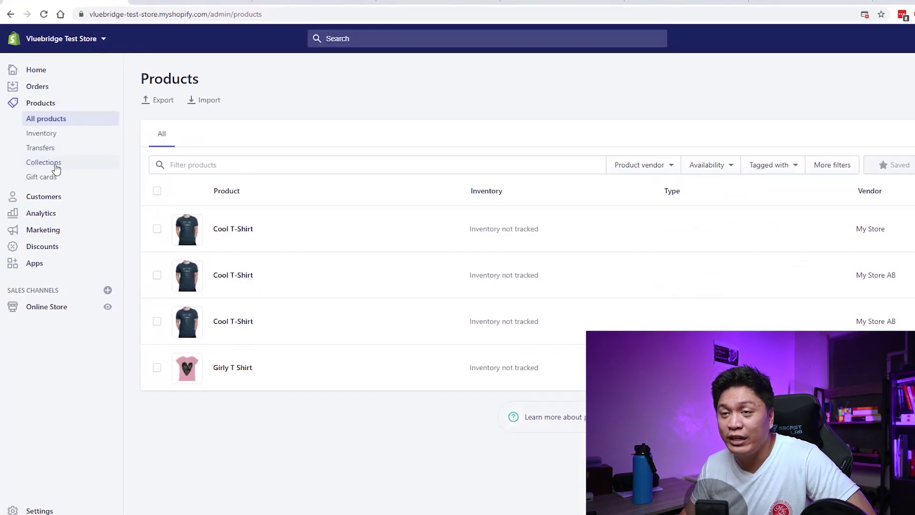
Step: Delete the Home page collection from the store's collections
{"action": "left_click", "coordinate": [43, 162]}
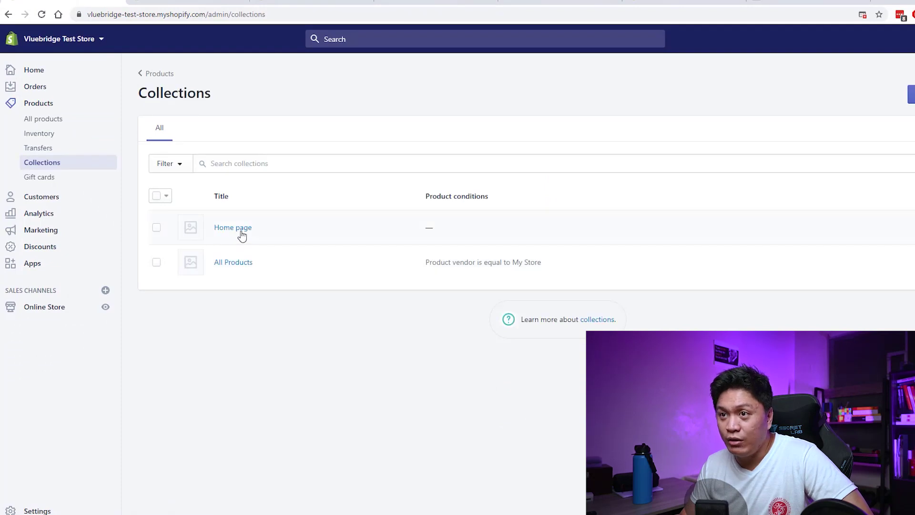
{"action": "left_click", "coordinate": [242, 230]}
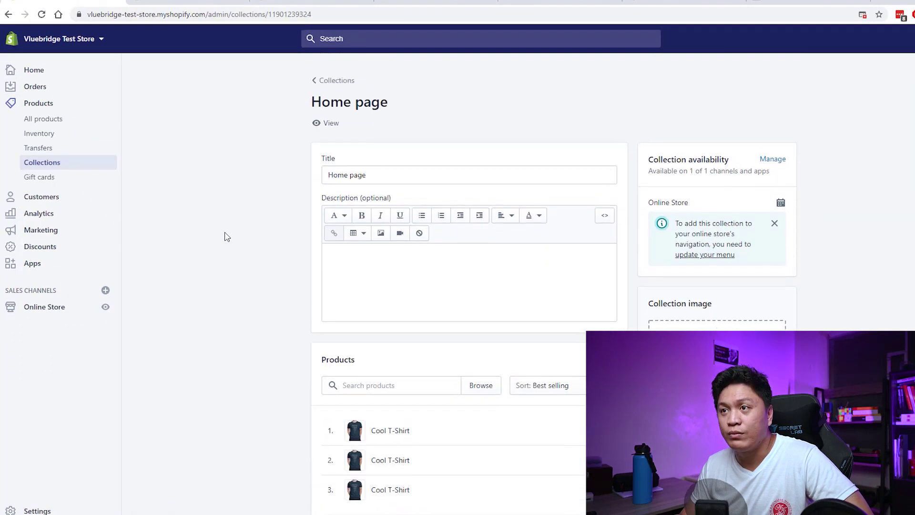
{"action": "scroll", "coordinate": [284, 194], "scroll_direction": "down", "scroll_amount": 3}
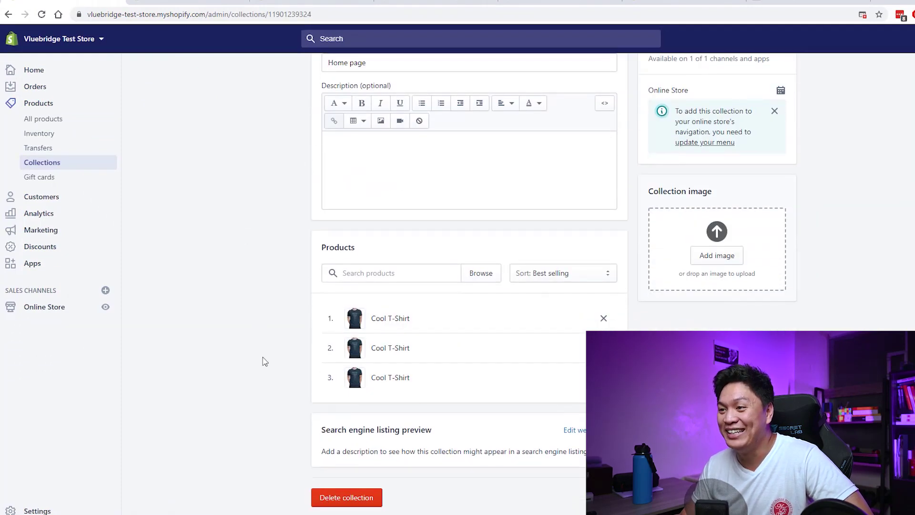
{"action": "scroll", "coordinate": [278, 360], "scroll_direction": "up", "scroll_amount": 3}
{"action": "scroll", "coordinate": [346, 375], "scroll_direction": "down", "scroll_amount": 3}
{"action": "left_click", "coordinate": [347, 497]}
{"action": "left_click", "coordinate": [611, 306]}
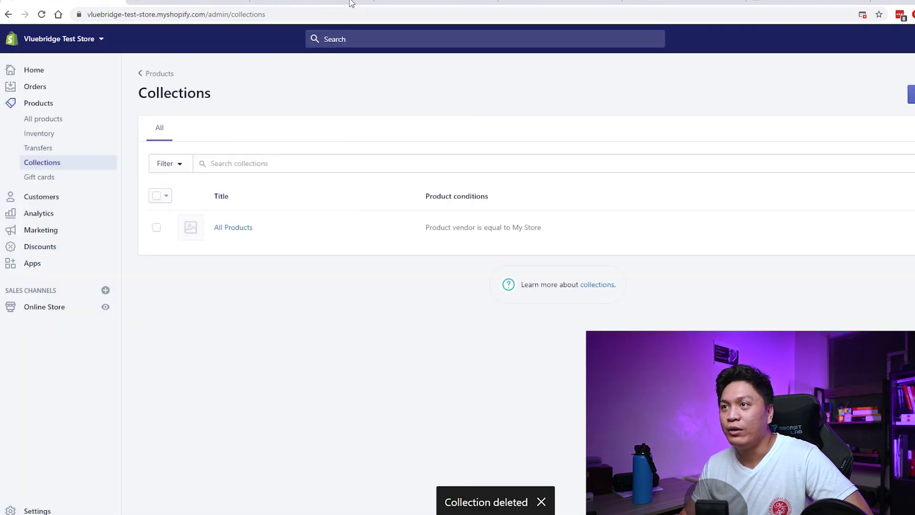
Step: Check the All Products page and its navigation links in the storefront
{"action": "left_click", "coordinate": [429, 2]}
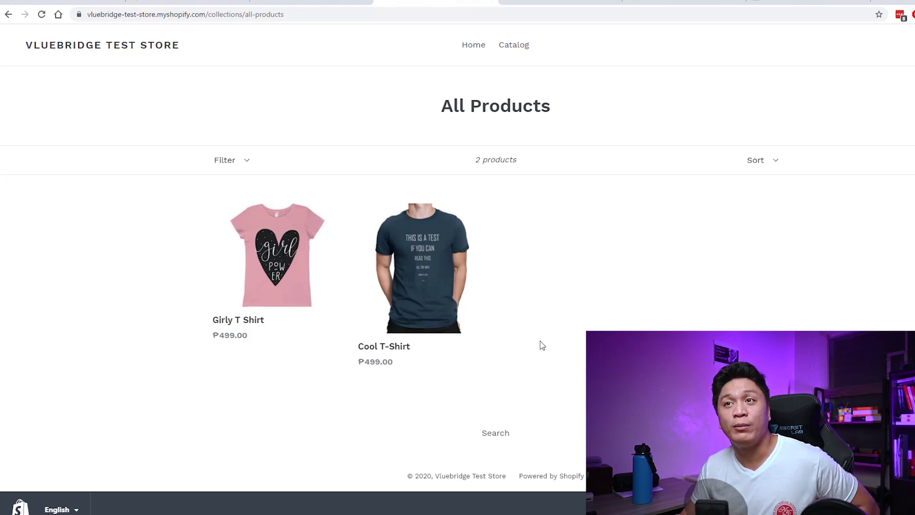
{"action": "left_click_drag", "start_coordinate": [297, 12], "coordinate": [210, 14]}
{"action": "left_click", "coordinate": [504, 64]}
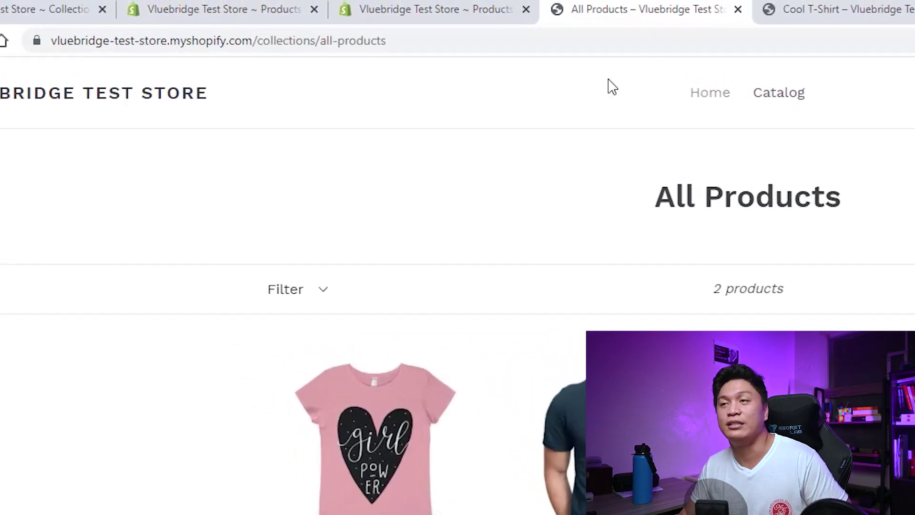
Step: Open the All Products collection in the admin and examine its product vendor condition and the available vendor values
{"action": "left_click", "coordinate": [40, 1]}
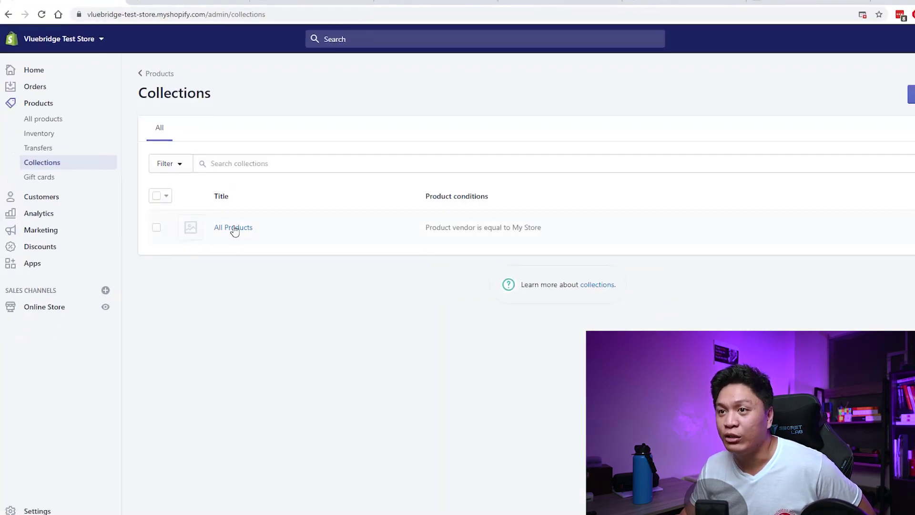
{"action": "left_click", "coordinate": [233, 228]}
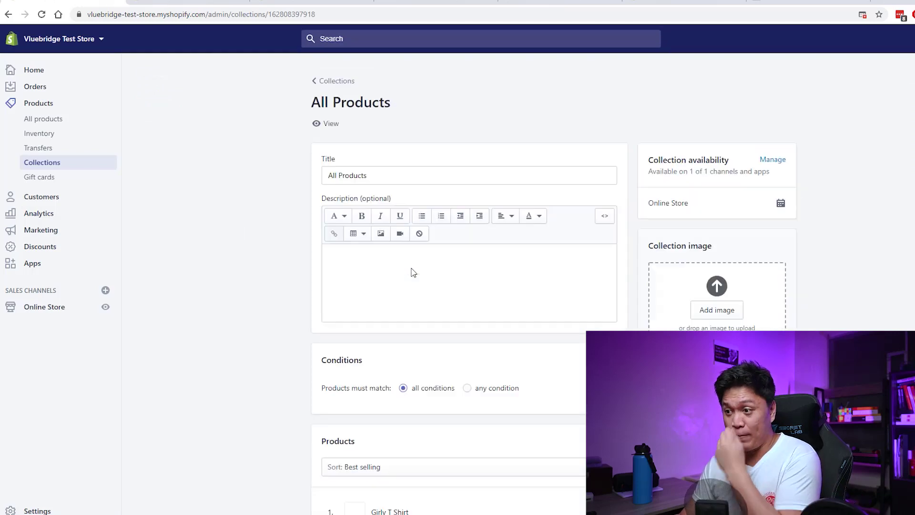
{"action": "scroll", "coordinate": [255, 296], "scroll_direction": "down", "scroll_amount": 4}
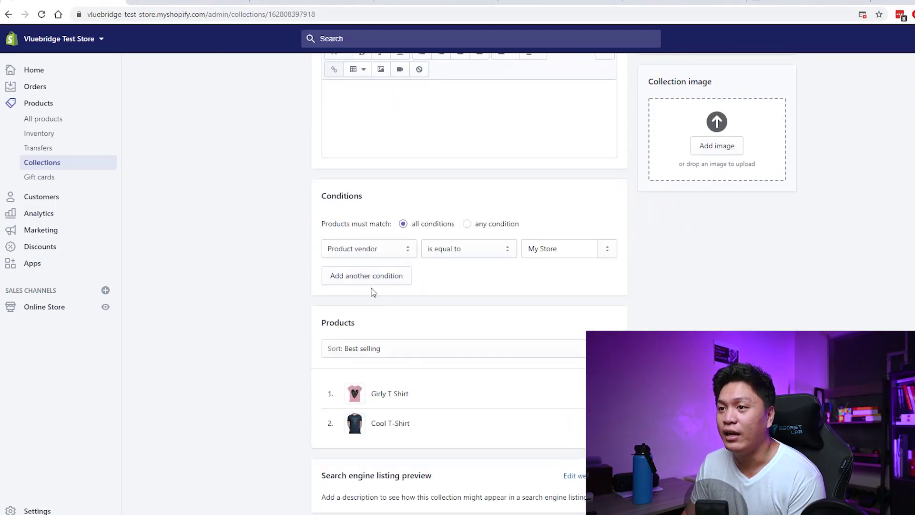
{"action": "scroll", "coordinate": [485, 314], "scroll_direction": "up", "scroll_amount": 1}
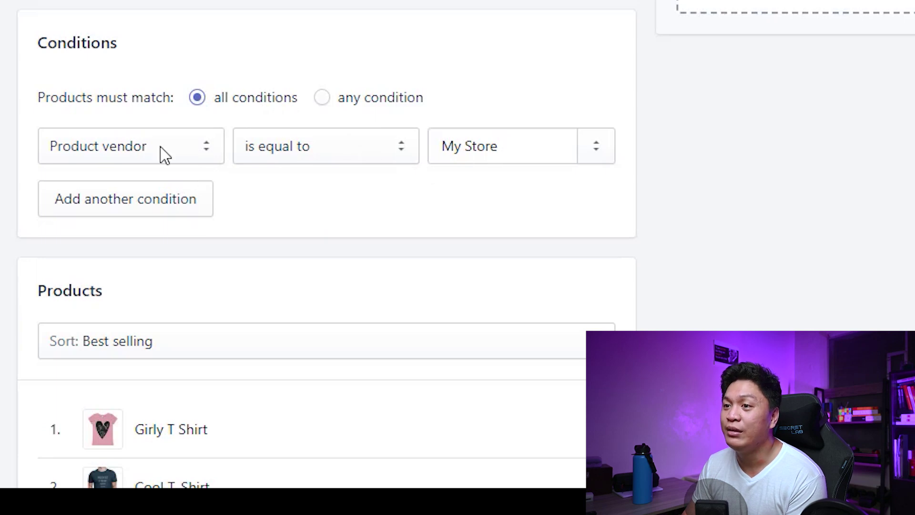
{"action": "left_click", "coordinate": [549, 155]}
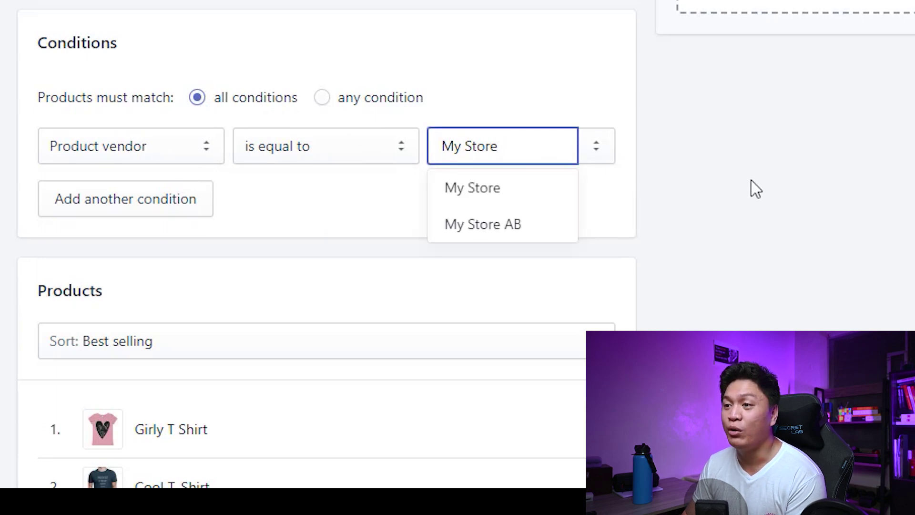
{"action": "left_click", "coordinate": [746, 198]}
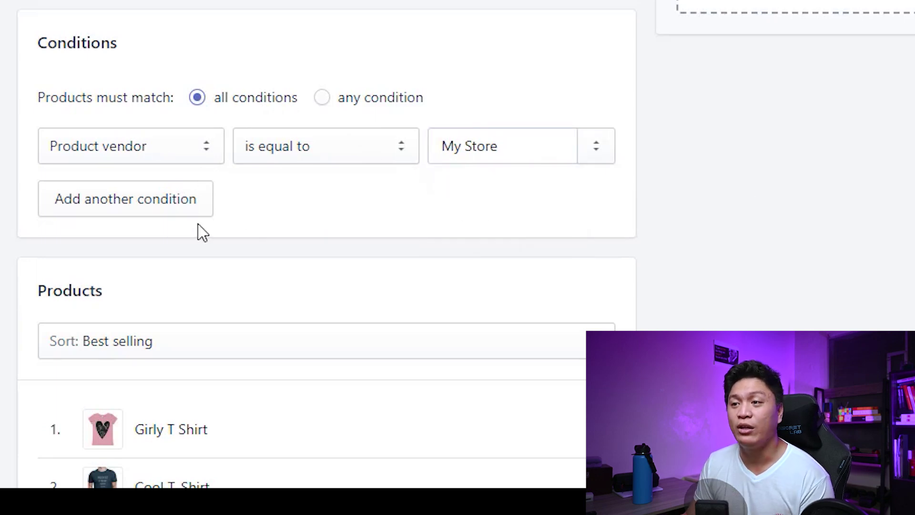
Step: Replace the collection's condition with one requiring that the product vendor is not equal to My Store AB
{"action": "left_click", "coordinate": [149, 214]}
{"action": "left_click", "coordinate": [298, 206]}
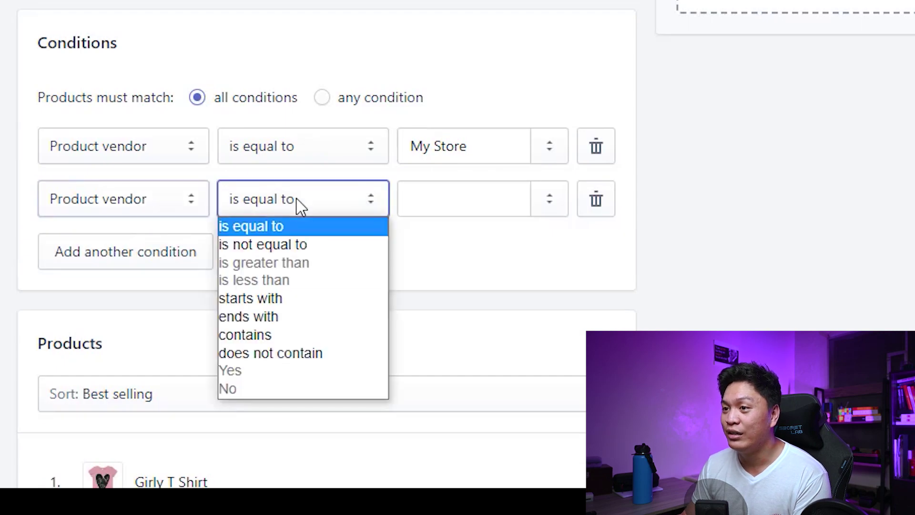
{"action": "left_click", "coordinate": [296, 245]}
{"action": "left_click", "coordinate": [431, 200]}
{"action": "left_click", "coordinate": [512, 276]}
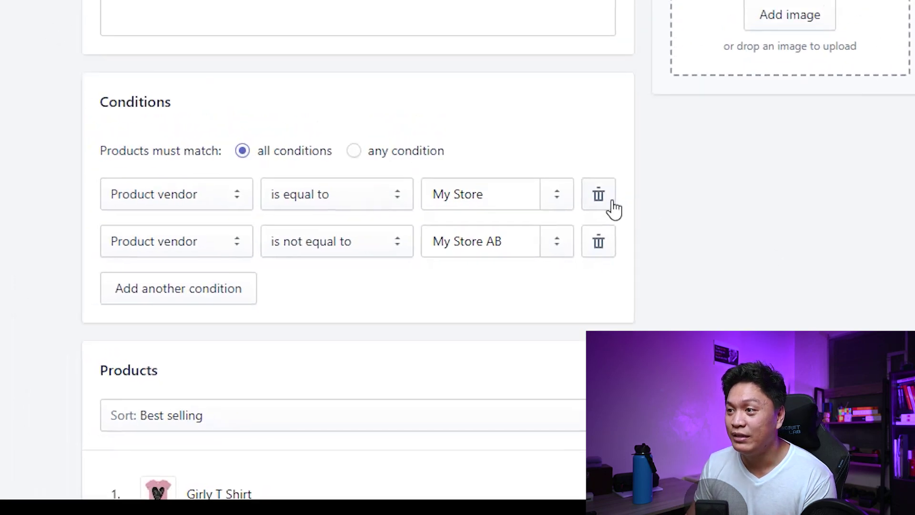
{"action": "left_click", "coordinate": [612, 202]}
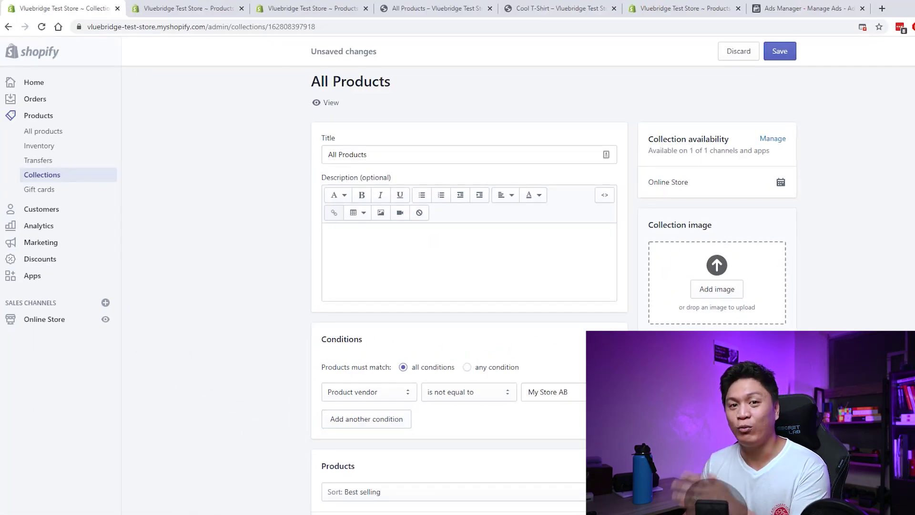
Step: Set the collection's condition to product vendor is equal to My Store and save the collection
{"action": "left_click", "coordinate": [429, 393]}
{"action": "left_click", "coordinate": [435, 404]}
{"action": "left_click", "coordinate": [568, 392]}
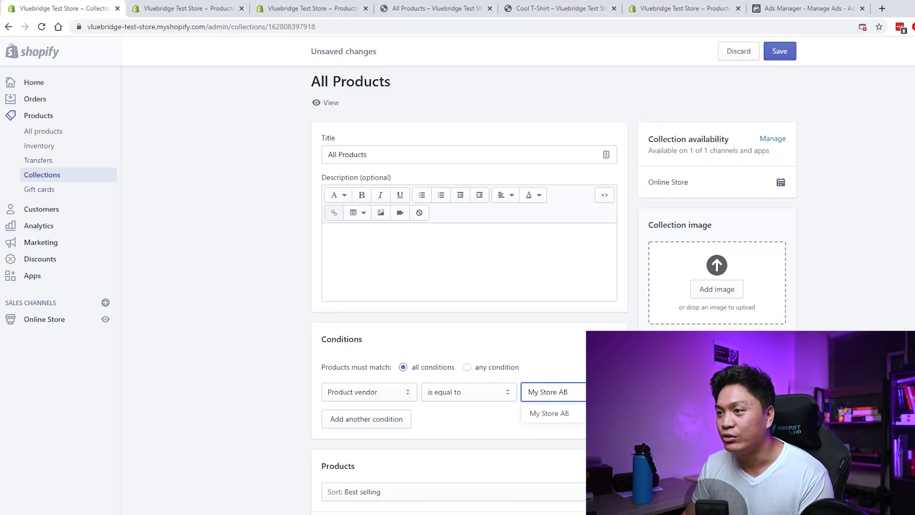
{"action": "left_click", "coordinate": [576, 413]}
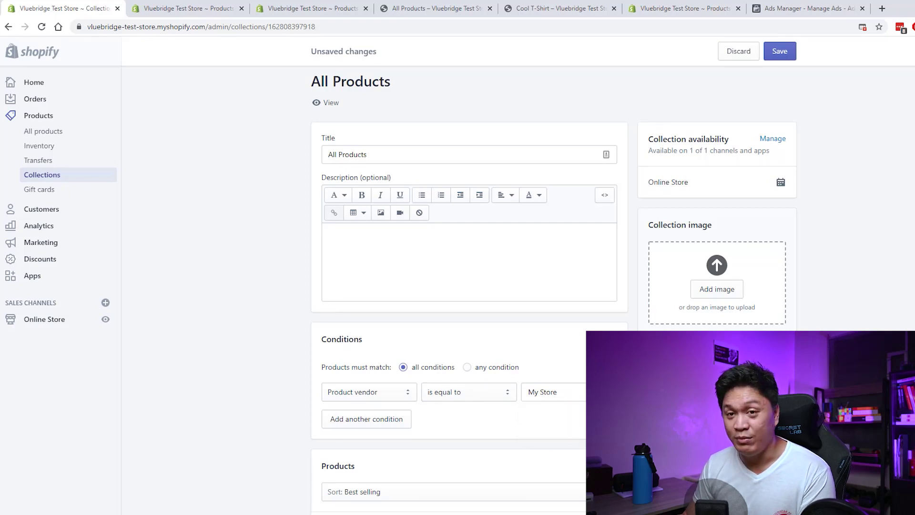
{"action": "scroll", "coordinate": [790, 108], "scroll_direction": "down", "scroll_amount": 4}
{"action": "left_click", "coordinate": [780, 51]}
Step: Review the storefront catalog and the details and pricing of the Cool T-Shirt with the test price
{"action": "left_click", "coordinate": [434, 8]}
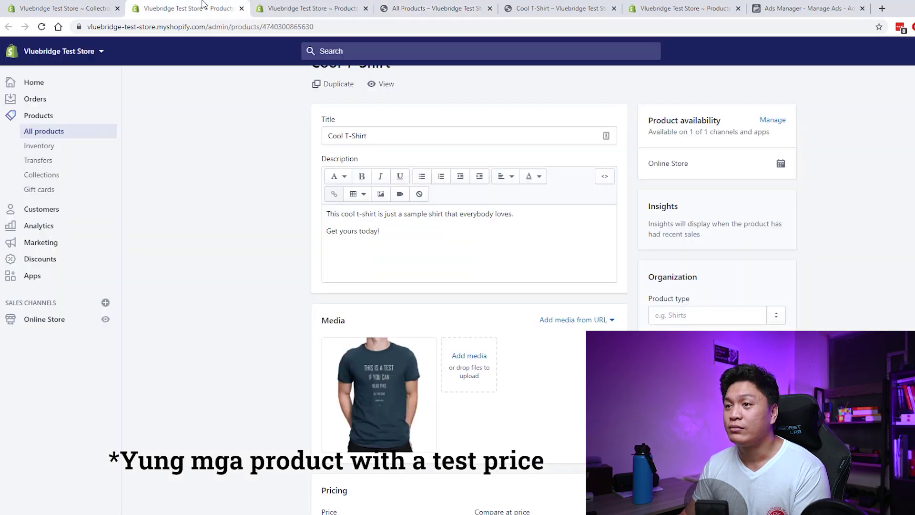
{"action": "left_click", "coordinate": [205, 8]}
{"action": "scroll", "coordinate": [403, 321], "scroll_direction": "up", "scroll_amount": 1}
{"action": "scroll", "coordinate": [573, 357], "scroll_direction": "down", "scroll_amount": 2}
{"action": "scroll", "coordinate": [574, 358], "scroll_direction": "up", "scroll_amount": 2}
{"action": "scroll", "coordinate": [509, 292], "scroll_direction": "down", "scroll_amount": 2}
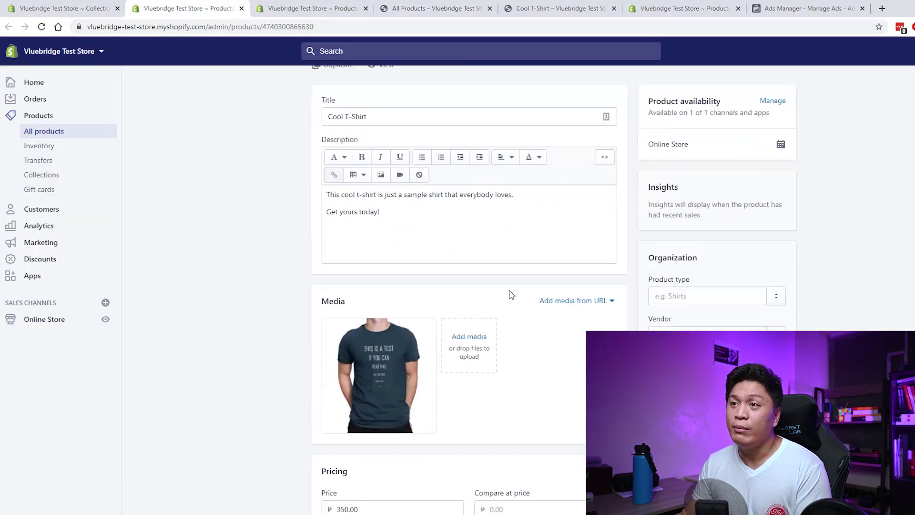
{"action": "scroll", "coordinate": [296, 310], "scroll_direction": "down", "scroll_amount": 2}
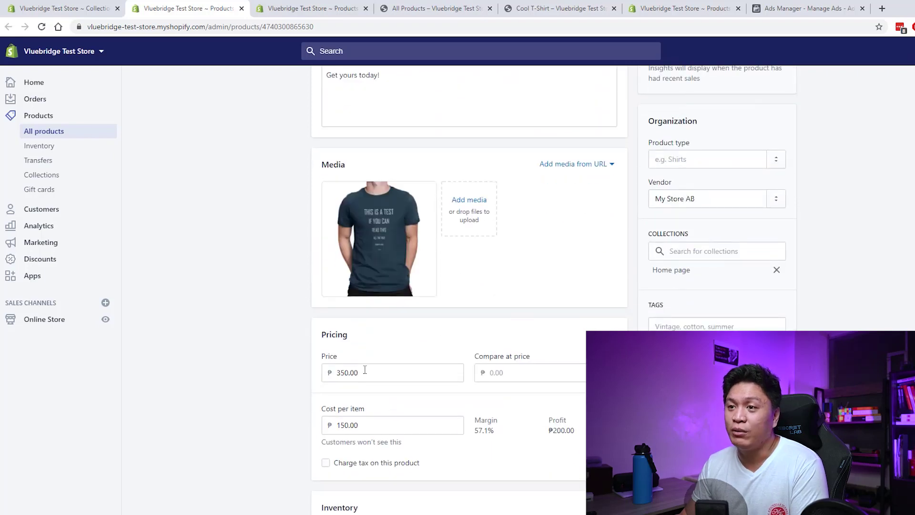
{"action": "scroll", "coordinate": [291, 346], "scroll_direction": "up", "scroll_amount": 3}
{"action": "scroll", "coordinate": [451, 325], "scroll_direction": "down", "scroll_amount": 3}
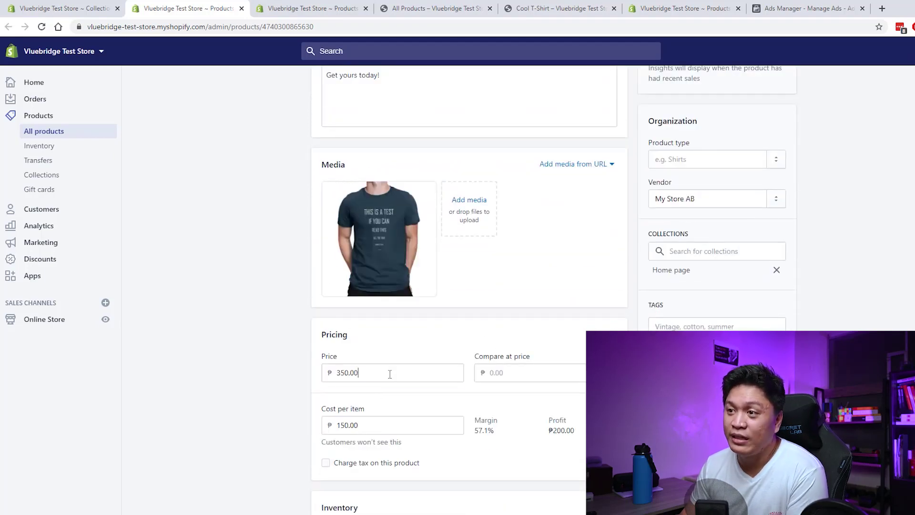
{"action": "double_click", "coordinate": [390, 374]}
{"action": "left_click", "coordinate": [264, 388]}
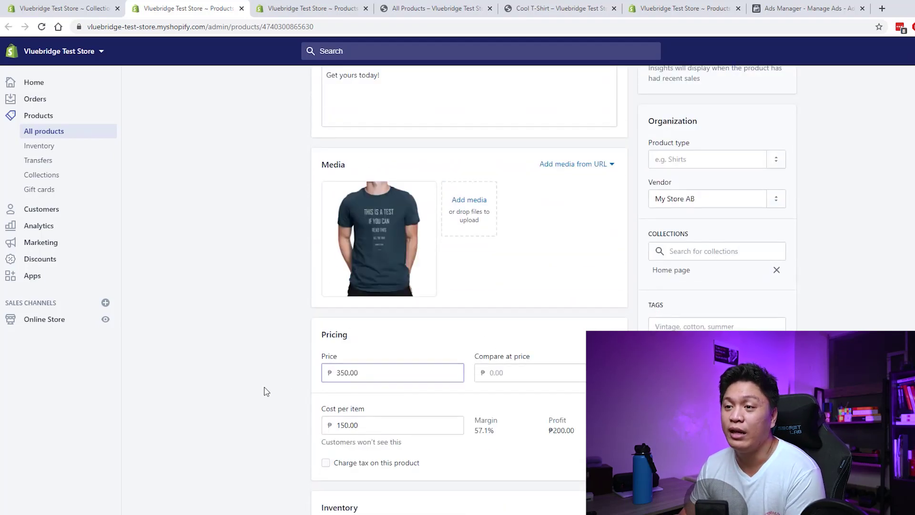
Step: Check the Cool T-Shirt's sales channel visibility options and close them without changes
{"action": "scroll", "coordinate": [264, 388], "scroll_direction": "up", "scroll_amount": 4}
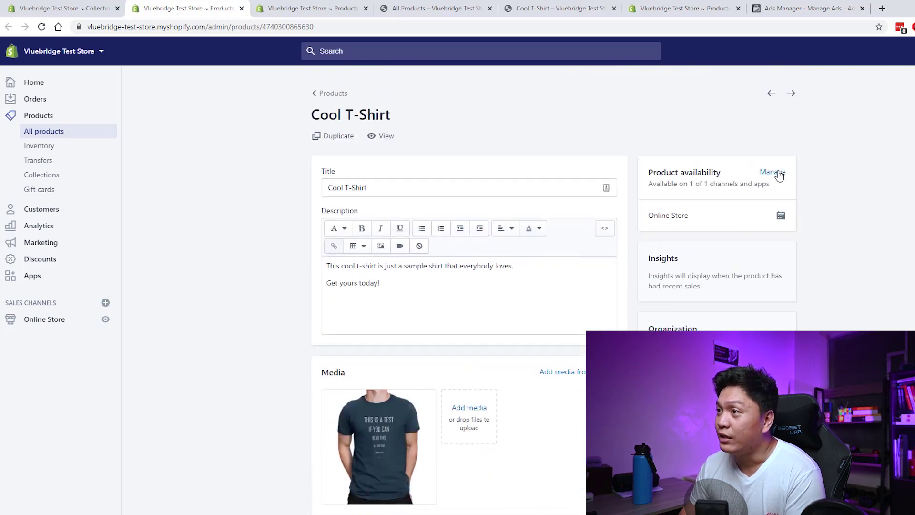
{"action": "left_click", "coordinate": [779, 175]}
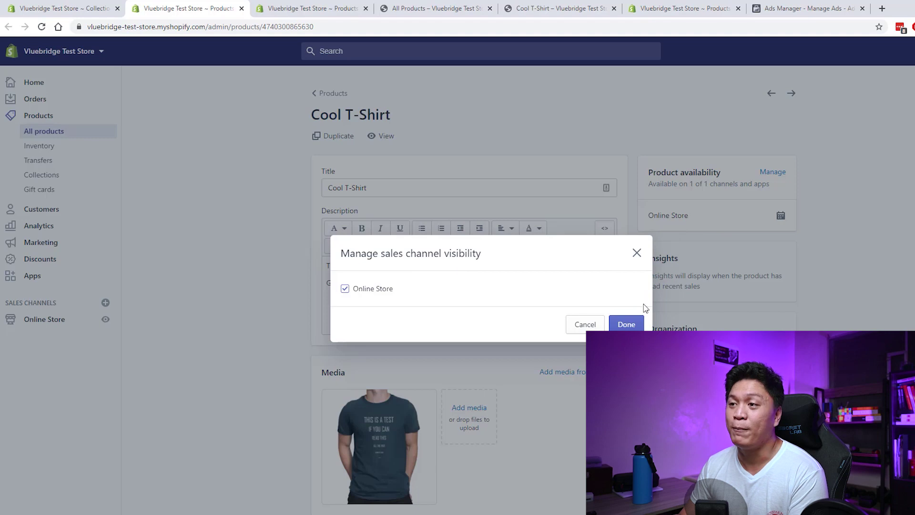
{"action": "left_click", "coordinate": [585, 324]}
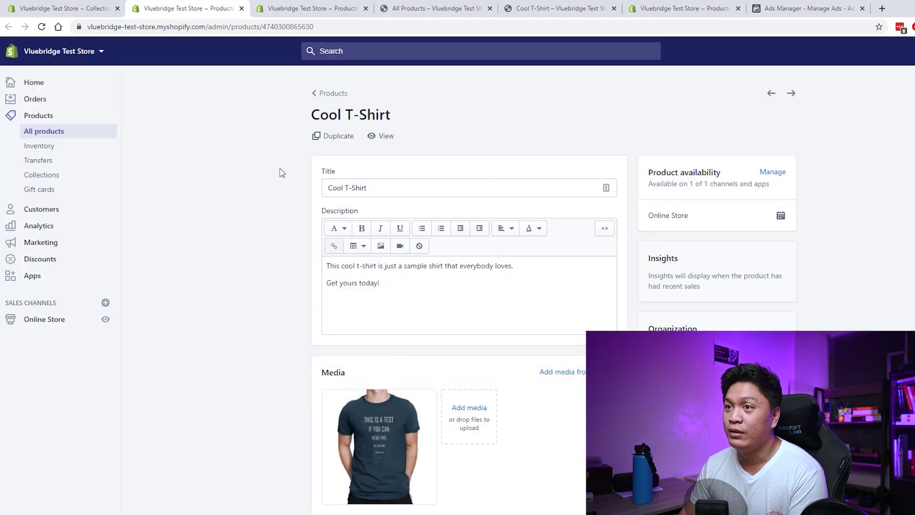
Step: Review the storefront's All Products page, the Cool T-Shirt's product details and the All Products collection's vendor condition
{"action": "left_click", "coordinate": [418, 8]}
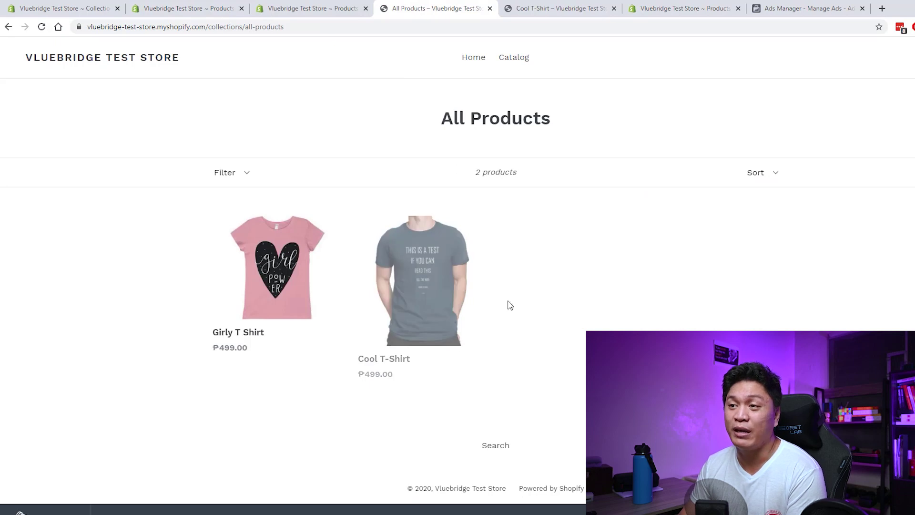
{"action": "left_click", "coordinate": [188, 8]}
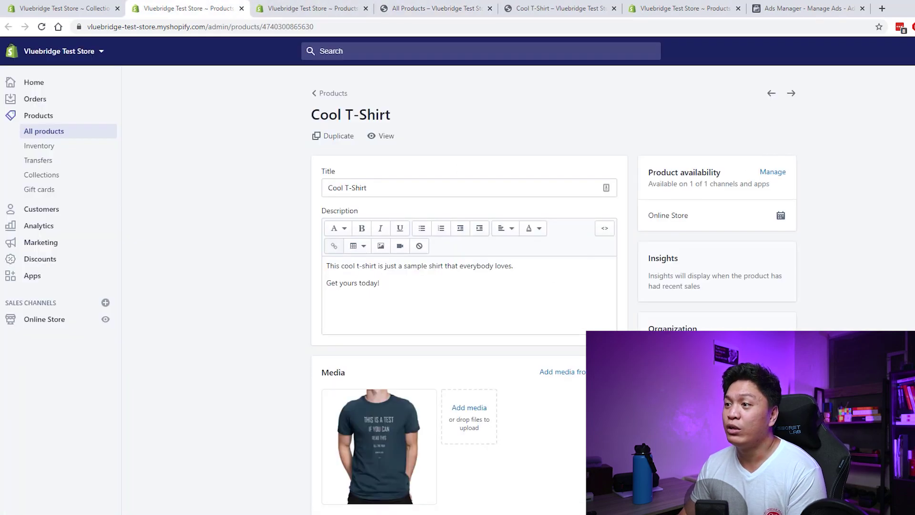
{"action": "scroll", "coordinate": [469, 286], "scroll_direction": "down", "scroll_amount": 1}
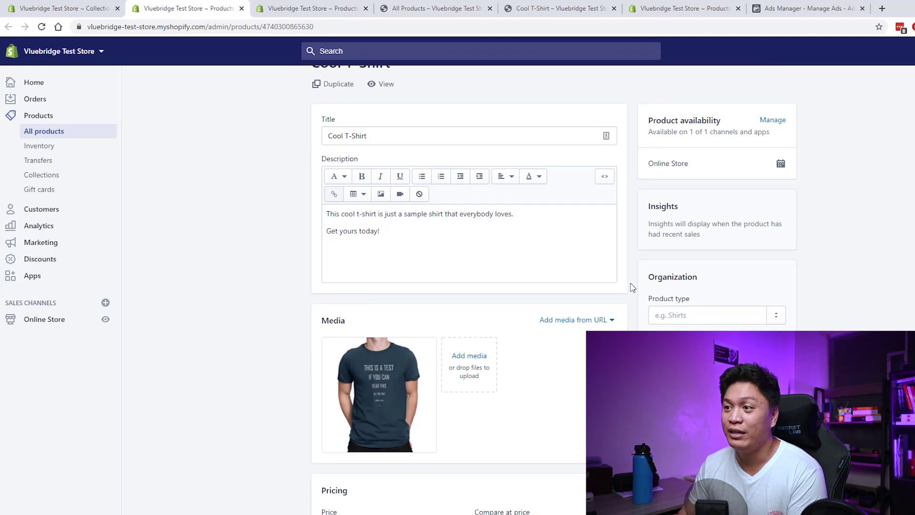
{"action": "left_click", "coordinate": [73, 4]}
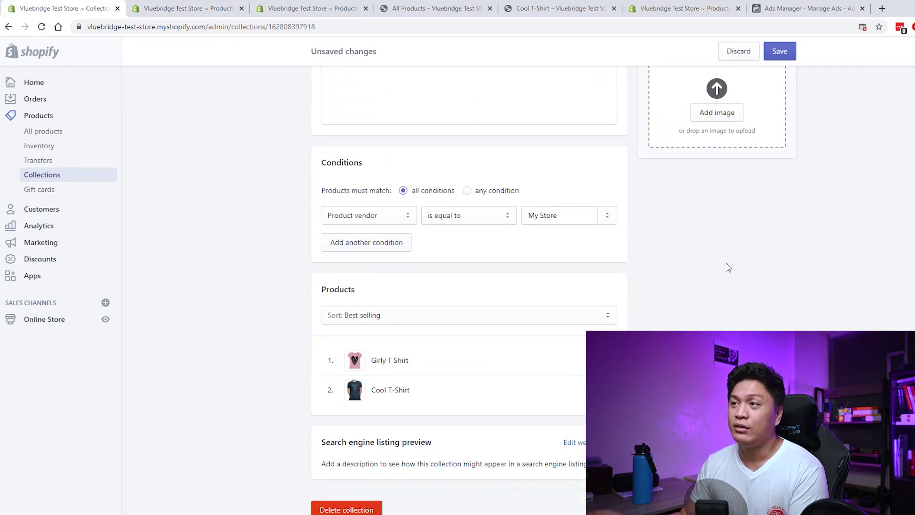
{"action": "scroll", "coordinate": [723, 267], "scroll_direction": "up", "scroll_amount": 5}
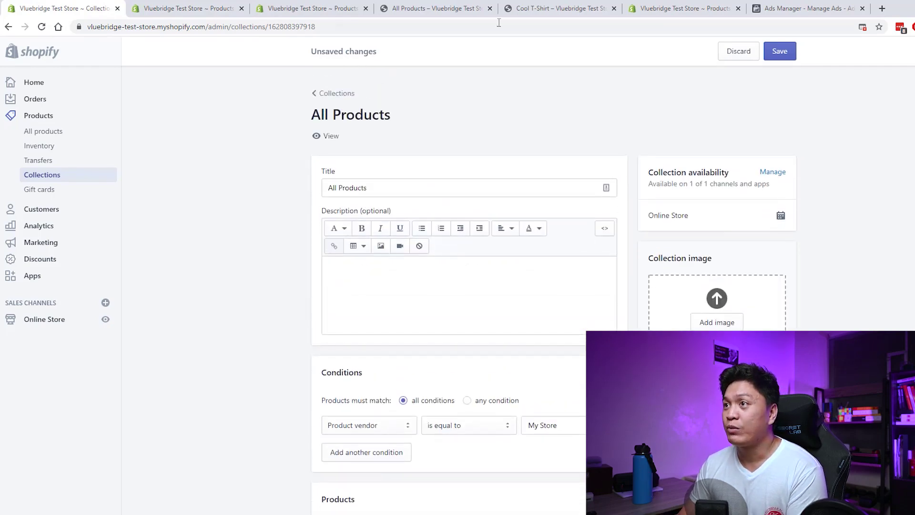
Step: Open the duplicate Cool T-Shirt's storefront page in a new tab beside the original product's storefront page
{"action": "left_click", "coordinate": [548, 8]}
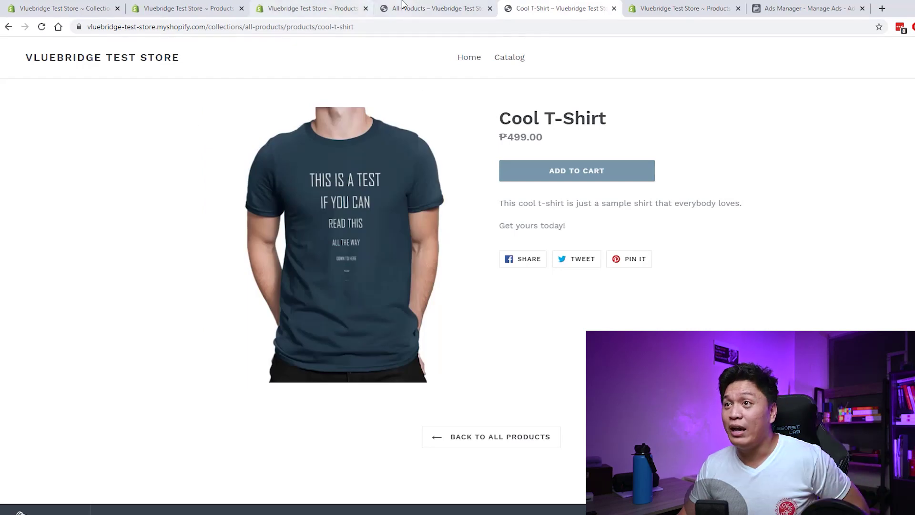
{"action": "left_click", "coordinate": [310, 8]}
{"action": "left_click", "coordinate": [381, 139]}
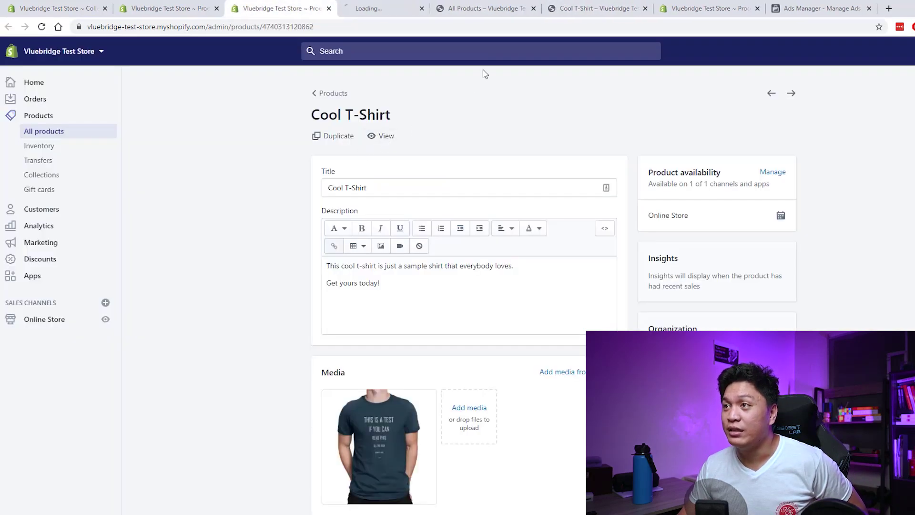
{"action": "left_click_drag", "start_coordinate": [353, 6], "coordinate": [547, 6]}
{"action": "left_click", "coordinate": [519, 4]}
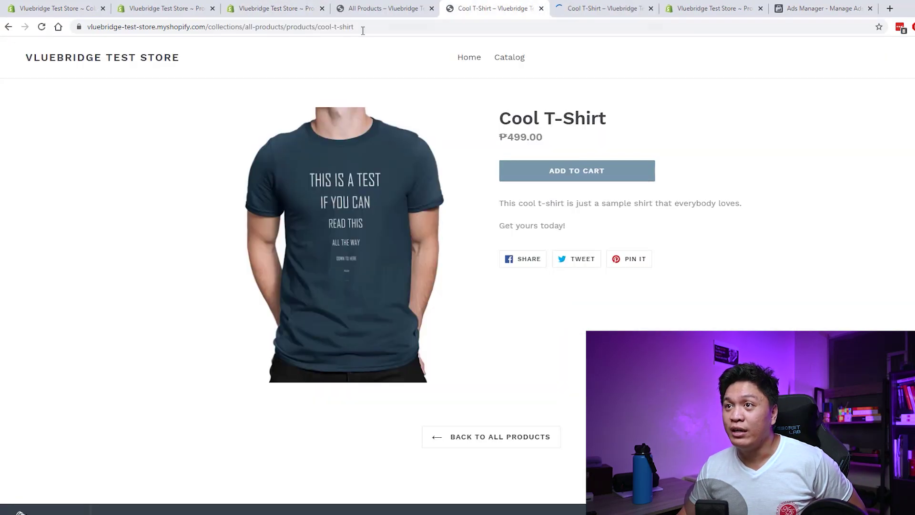
Step: Compare the prices and web addresses of the original and duplicate Cool T-Shirt storefront pages
{"action": "double_click", "coordinate": [523, 135]}
{"action": "left_click_drag", "start_coordinate": [355, 27], "coordinate": [229, 26]}
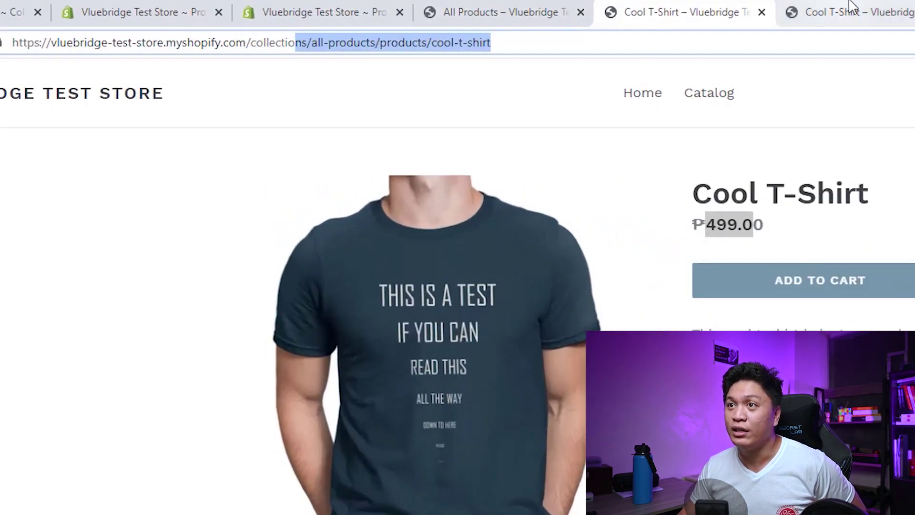
{"action": "left_click", "coordinate": [850, 8]}
{"action": "left_click", "coordinate": [409, 49]}
{"action": "left_click_drag", "start_coordinate": [409, 49], "coordinate": [218, 41]}
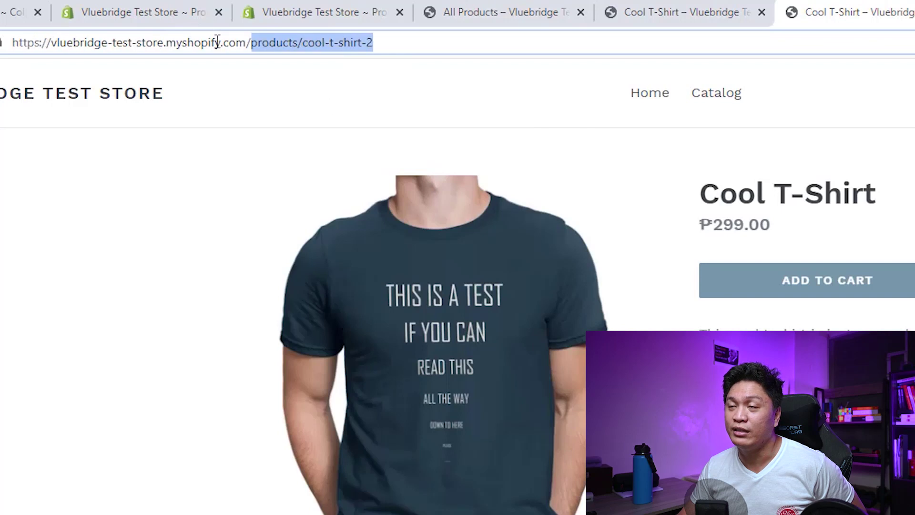
{"action": "left_click", "coordinate": [571, 126]}
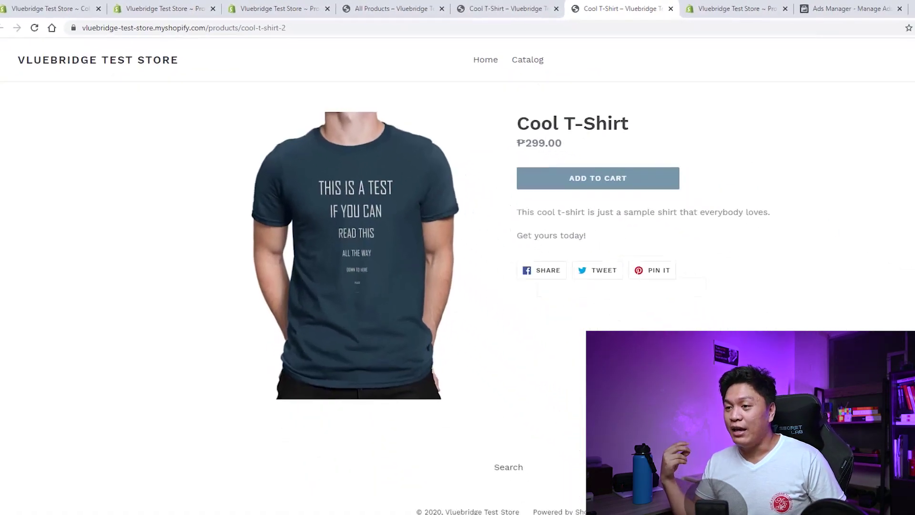
Step: Switch to Ads Manager, review the Cool T shirt campaign's ad sets and open the 299 ad set in the editor
{"action": "left_click", "coordinate": [815, 8]}
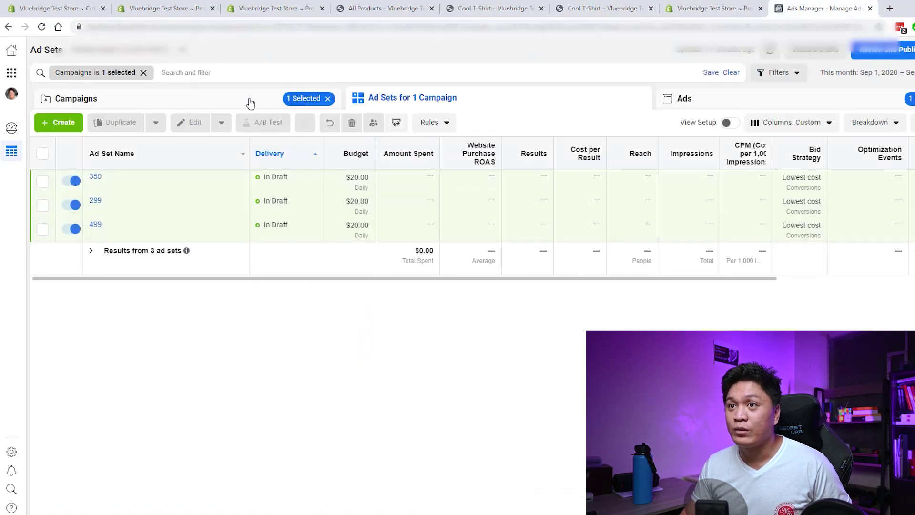
{"action": "left_click", "coordinate": [250, 103]}
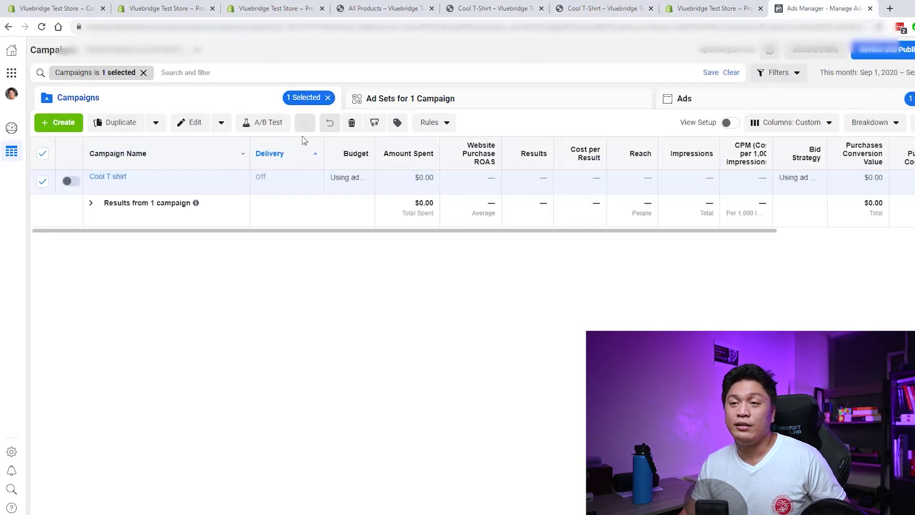
{"action": "left_click", "coordinate": [517, 106]}
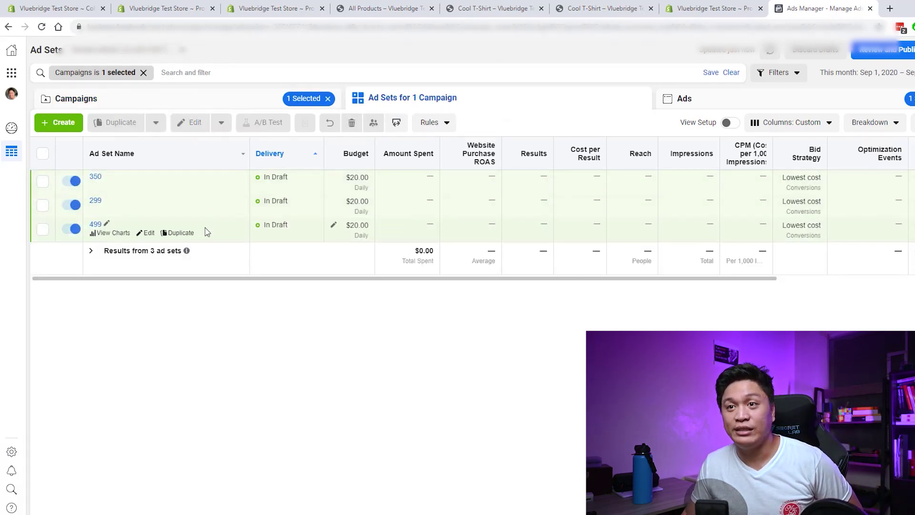
{"action": "left_click", "coordinate": [217, 211]}
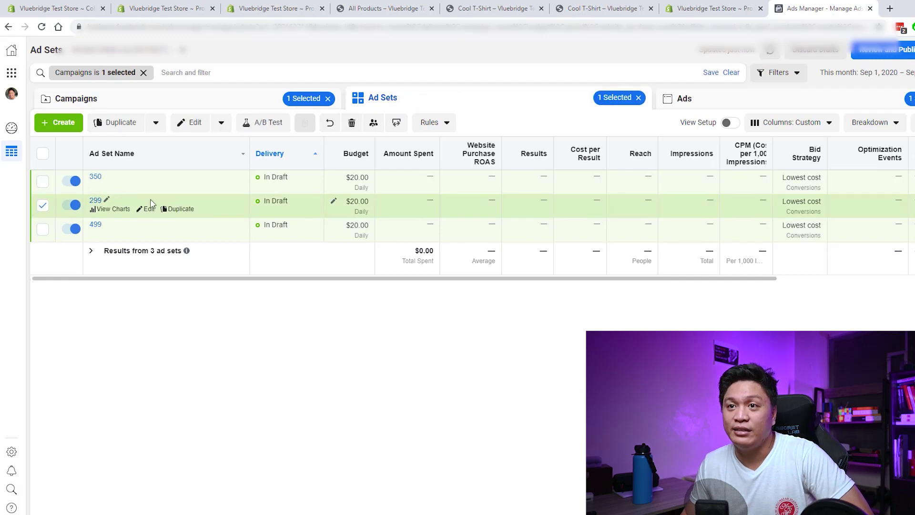
{"action": "left_click", "coordinate": [148, 209]}
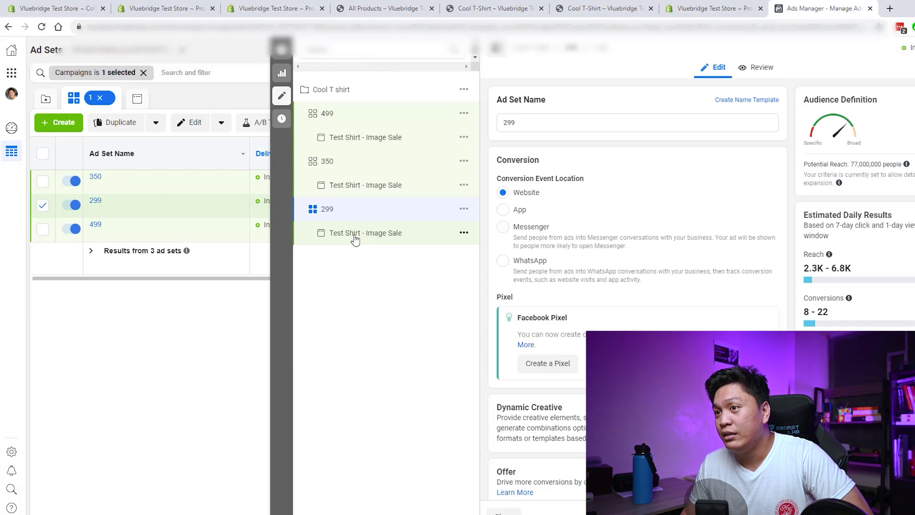
Step: Open the 299 ad set's Test Shirt - Image Sale ad and examine its primary text and product link
{"action": "left_click", "coordinate": [377, 234]}
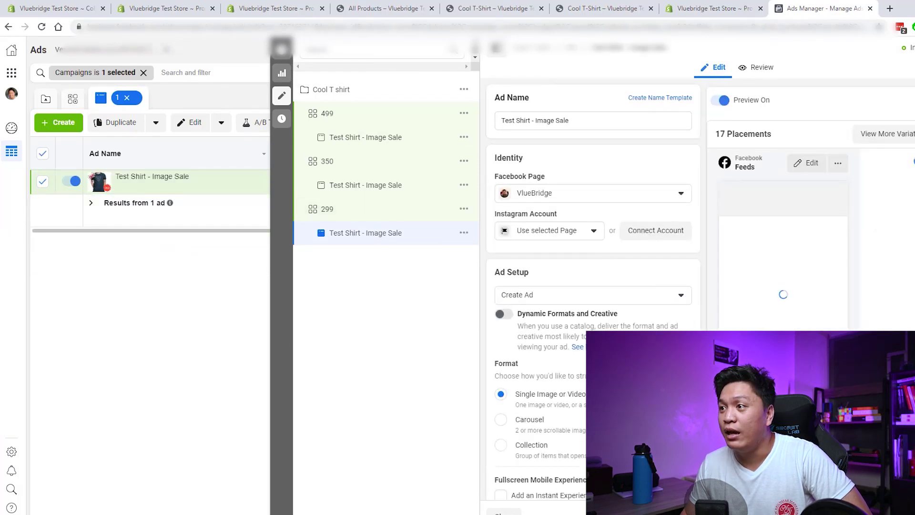
{"action": "scroll", "coordinate": [593, 286], "scroll_direction": "down", "scroll_amount": 9}
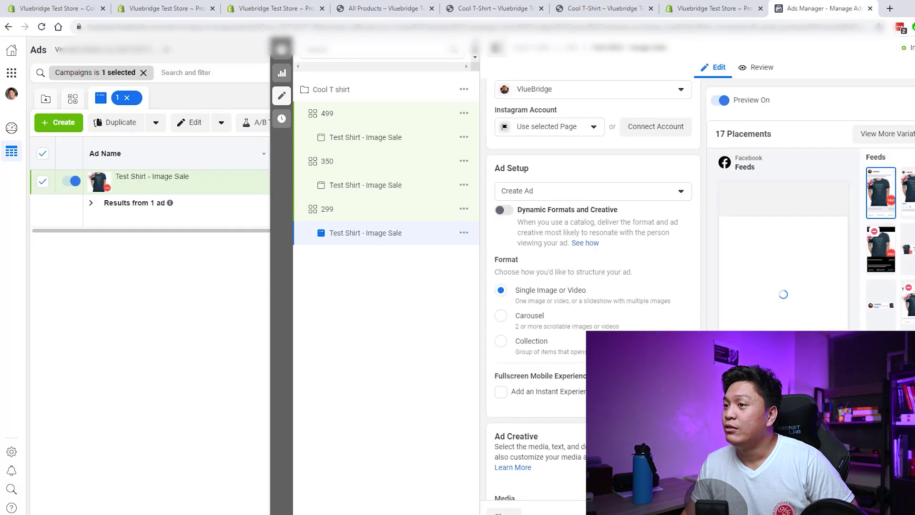
{"action": "scroll", "coordinate": [576, 352], "scroll_direction": "down", "scroll_amount": 3}
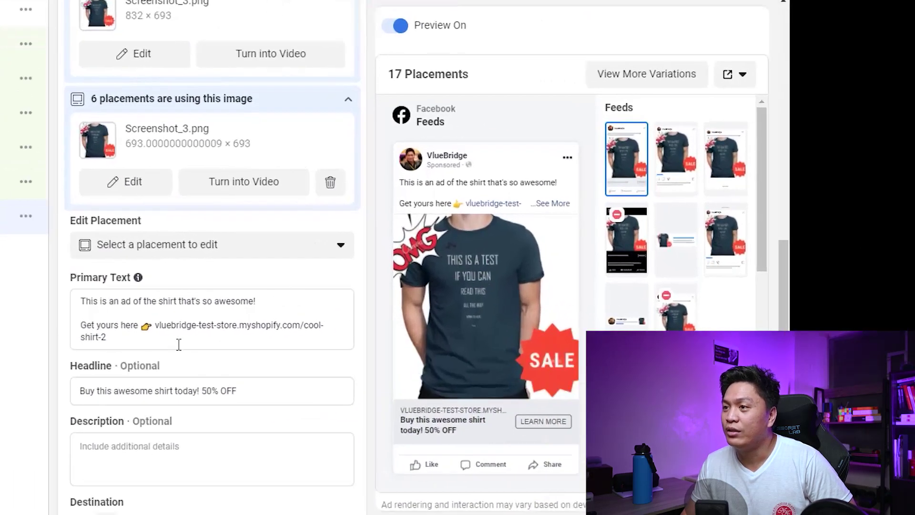
{"action": "left_click", "coordinate": [179, 344]}
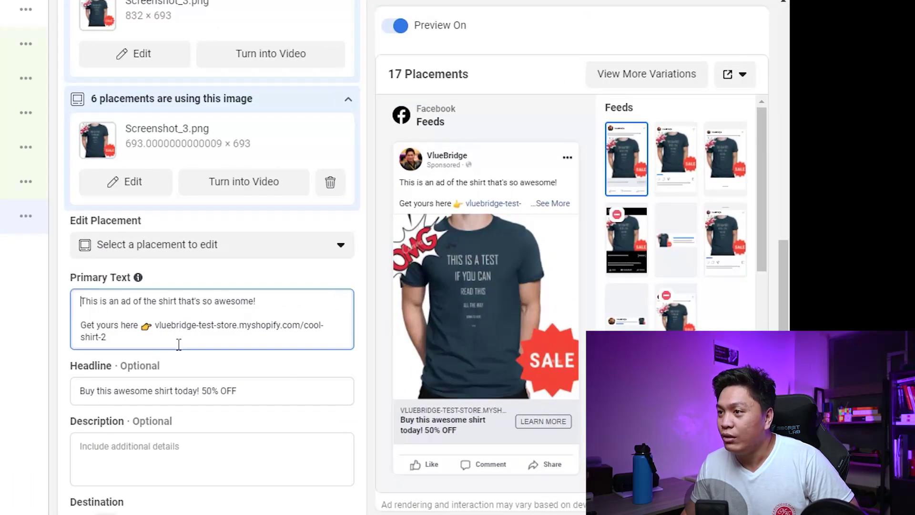
{"action": "left_click_drag", "start_coordinate": [162, 340], "coordinate": [72, 288]}
{"action": "left_click", "coordinate": [118, 313]}
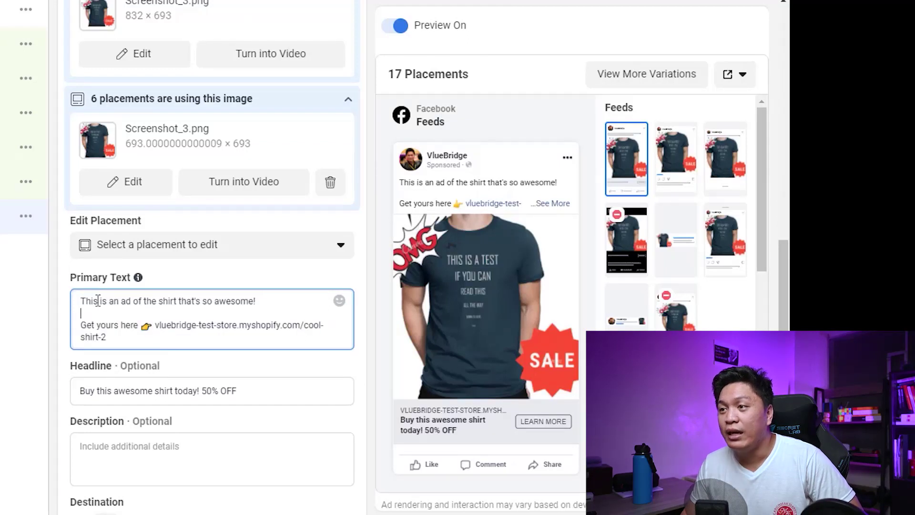
{"action": "left_click", "coordinate": [157, 336]}
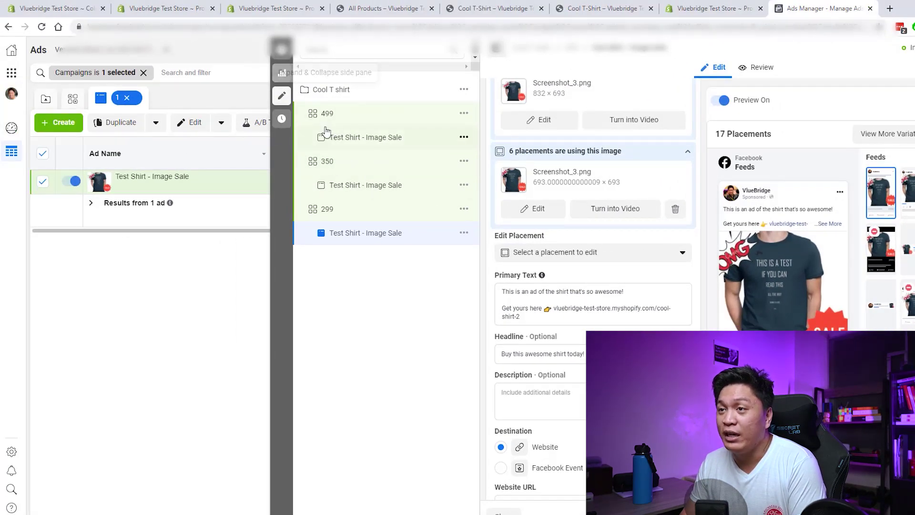
Step: Return to the ad set list, reopen the Test Shirt - Image Sale ad under 299 and preview its destination page
{"action": "left_click", "coordinate": [285, 58]}
{"action": "left_click", "coordinate": [379, 97]}
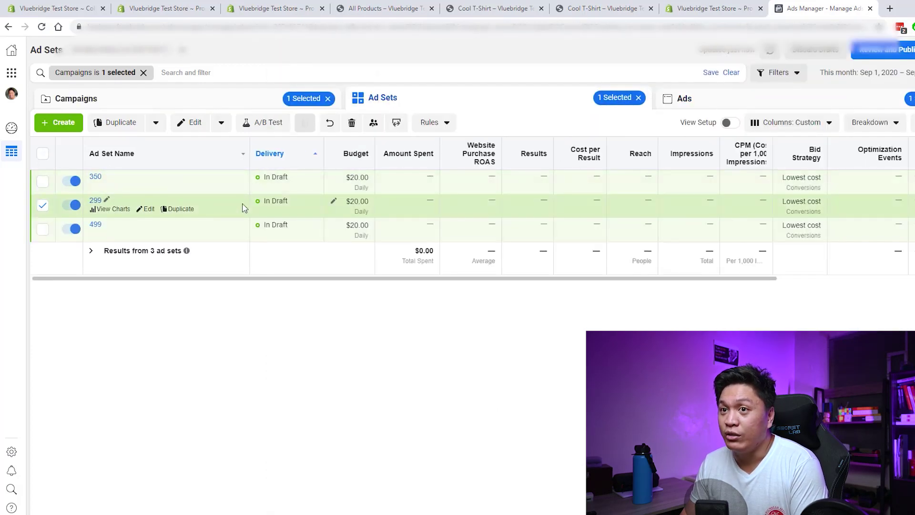
{"action": "left_click", "coordinate": [148, 209]}
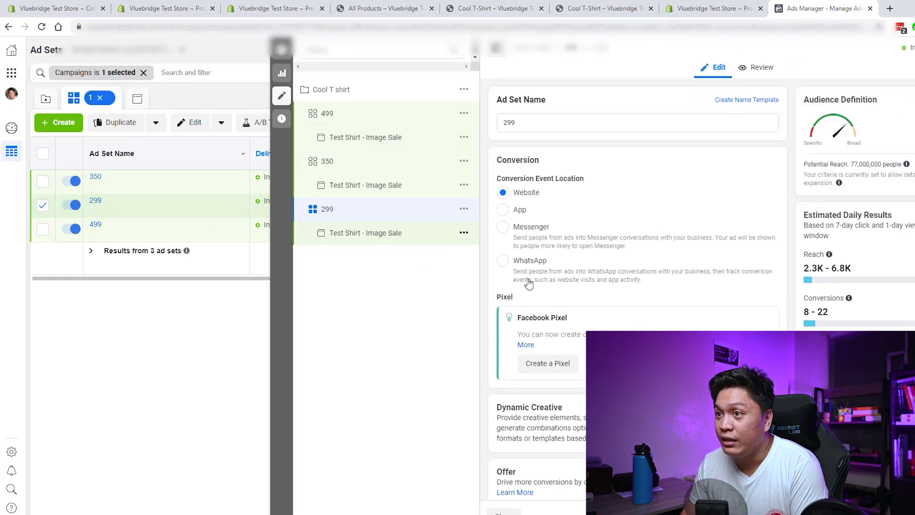
{"action": "left_click", "coordinate": [383, 231]}
{"action": "scroll", "coordinate": [591, 286], "scroll_direction": "down", "scroll_amount": 6}
{"action": "scroll", "coordinate": [596, 310], "scroll_direction": "down", "scroll_amount": 9}
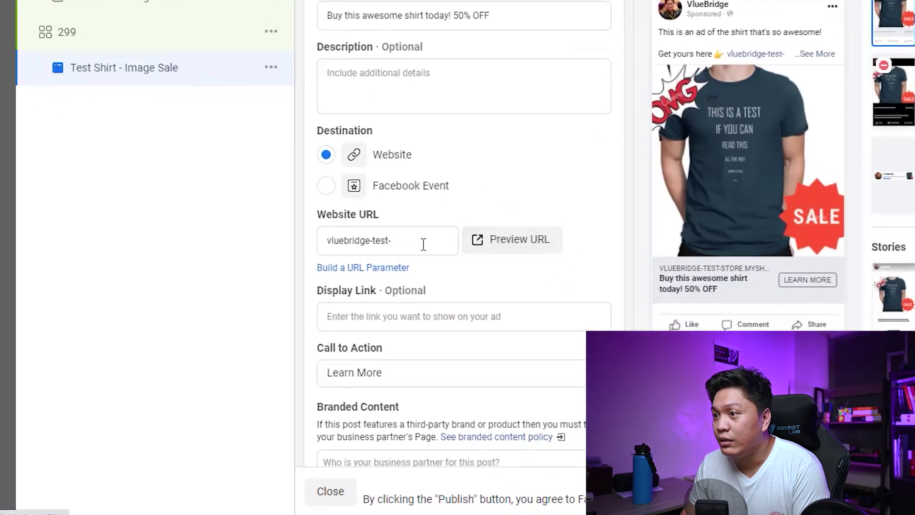
{"action": "left_click_drag", "start_coordinate": [514, 314], "coordinate": [512, 326]}
{"action": "left_click", "coordinate": [508, 326]}
{"action": "left_click", "coordinate": [508, 233]}
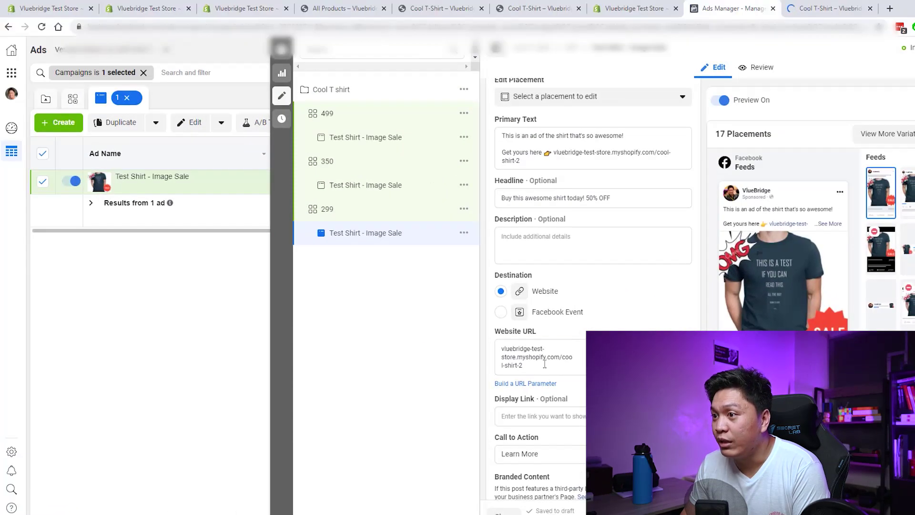
Step: Examine the product link in the 299 ad's primary text and in its website URL
{"action": "triple_click", "coordinate": [570, 346]}
{"action": "scroll", "coordinate": [593, 191], "scroll_direction": "up", "scroll_amount": 1}
{"action": "left_click_drag", "start_coordinate": [633, 211], "coordinate": [565, 206]}
{"action": "left_click", "coordinate": [556, 210]}
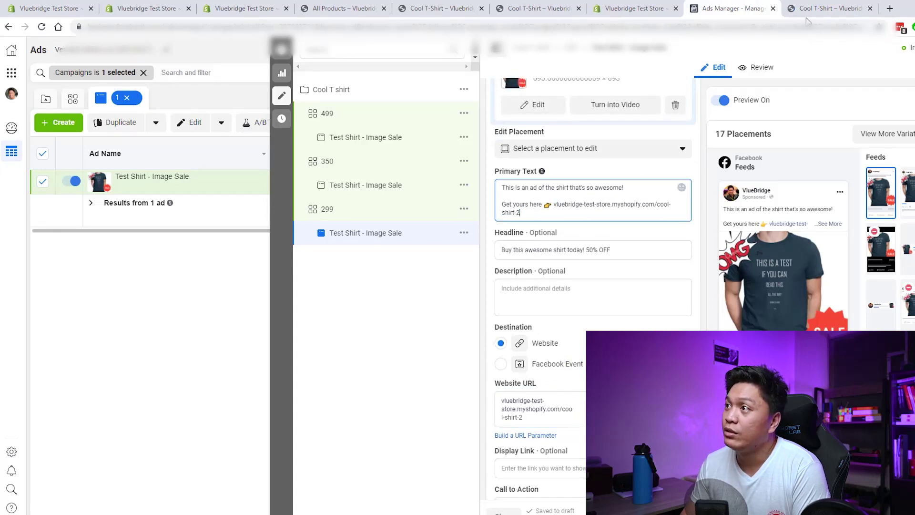
{"action": "left_click", "coordinate": [556, 207], "text": "shift"}
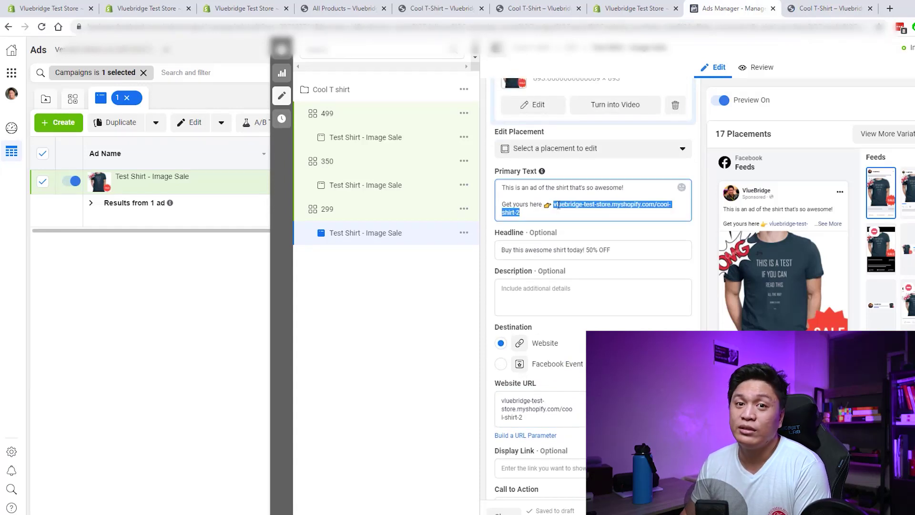
{"action": "left_click", "coordinate": [559, 205]}
{"action": "left_click", "coordinate": [554, 207], "text": "shift"}
{"action": "left_click", "coordinate": [554, 206]}
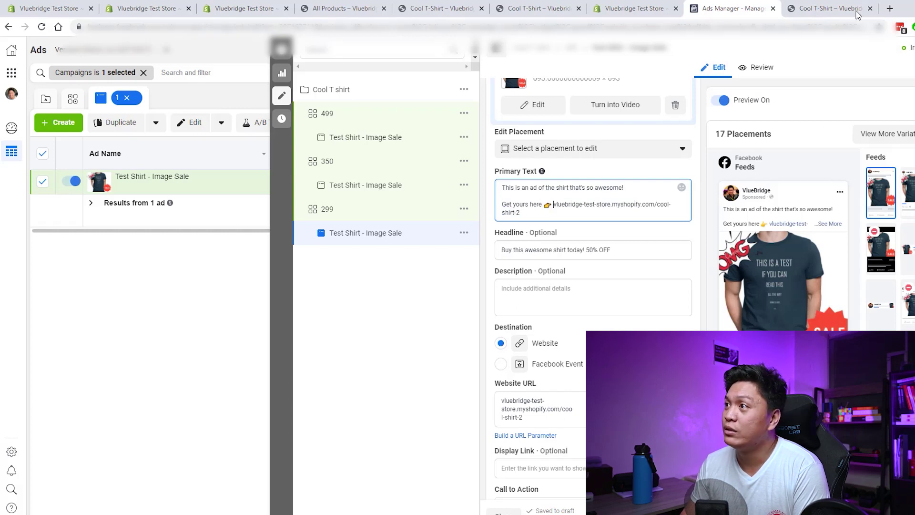
Step: Check the Cool T-Shirt's price on the 299 ad's landing page and return to the ad editor
{"action": "key", "text": "ctrl+Tab"}
{"action": "double_click", "coordinate": [523, 138]}
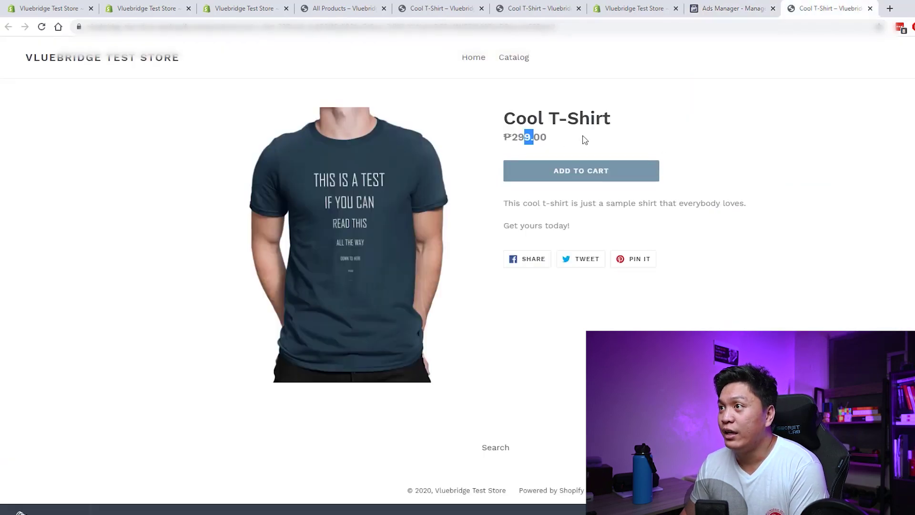
{"action": "left_click", "coordinate": [750, 6]}
Step: Open the 350 ad set's Test Shirt - Image Sale ad, check its link and landing page price, and return to the editor
{"action": "left_click", "coordinate": [396, 181]}
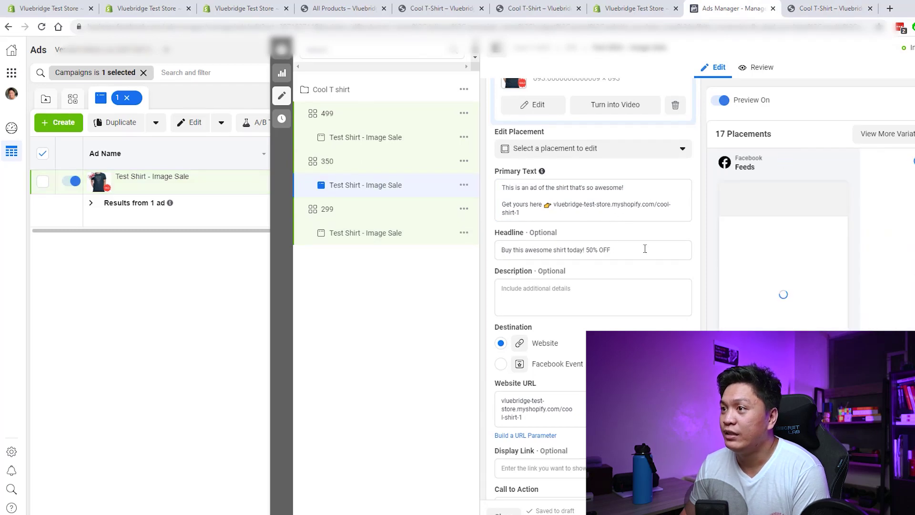
{"action": "left_click", "coordinate": [578, 212]}
{"action": "left_click", "coordinate": [789, 223]}
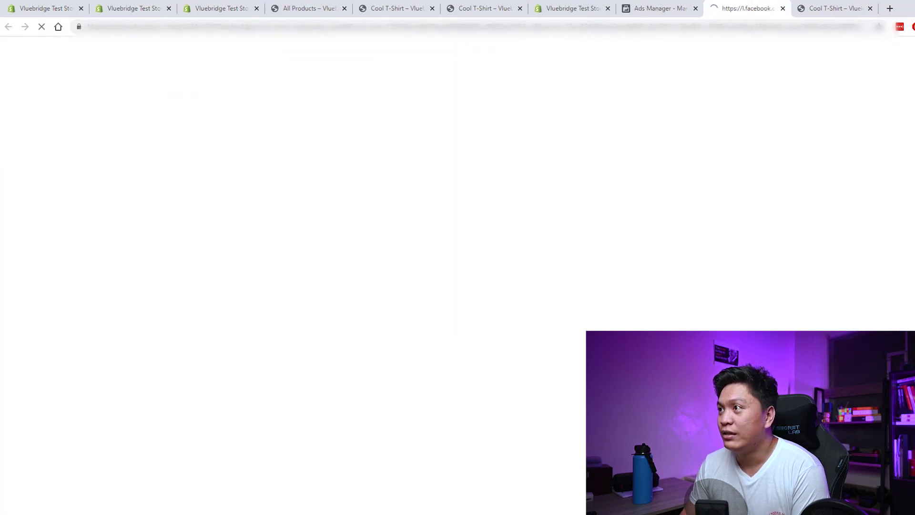
{"action": "left_click_drag", "start_coordinate": [547, 137], "coordinate": [511, 140]}
{"action": "left_click", "coordinate": [511, 139]}
{"action": "left_click", "coordinate": [661, 8]}
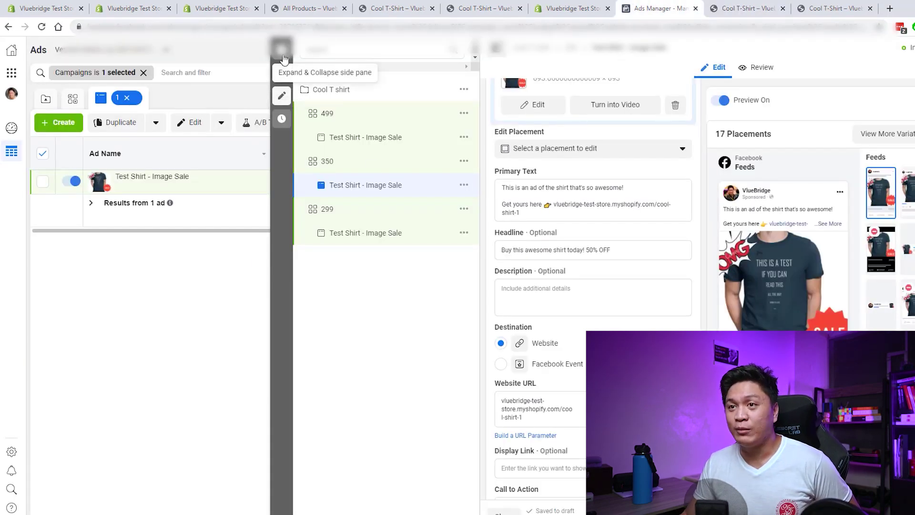
Step: Open the 499 ad set and examine its daily budget, start date and other schedule settings
{"action": "left_click", "coordinate": [365, 125]}
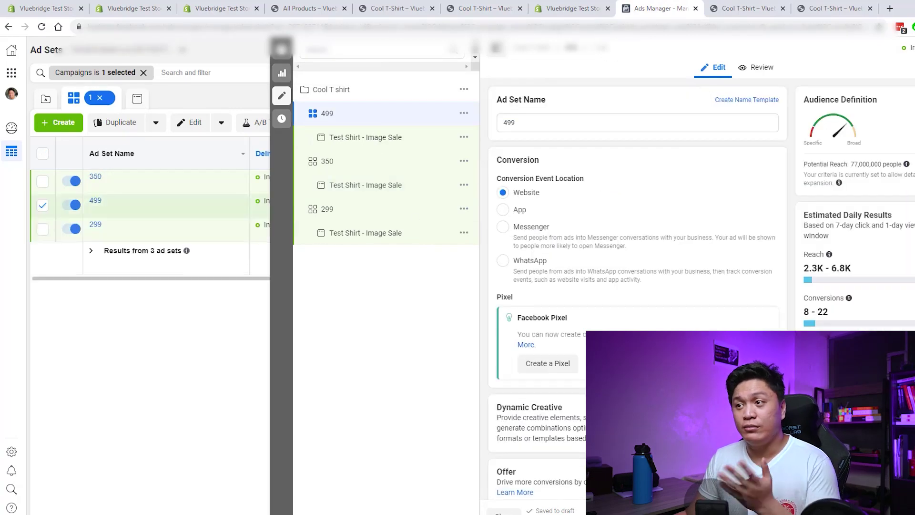
{"action": "scroll", "coordinate": [645, 284], "scroll_direction": "down", "scroll_amount": 8}
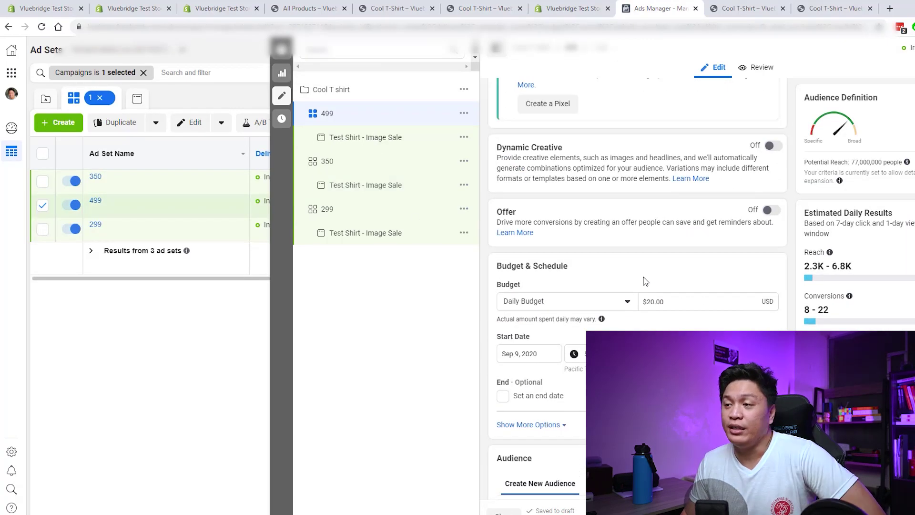
{"action": "scroll", "coordinate": [620, 286], "scroll_direction": "down", "scroll_amount": 5}
{"action": "scroll", "coordinate": [600, 319], "scroll_direction": "up", "scroll_amount": 3}
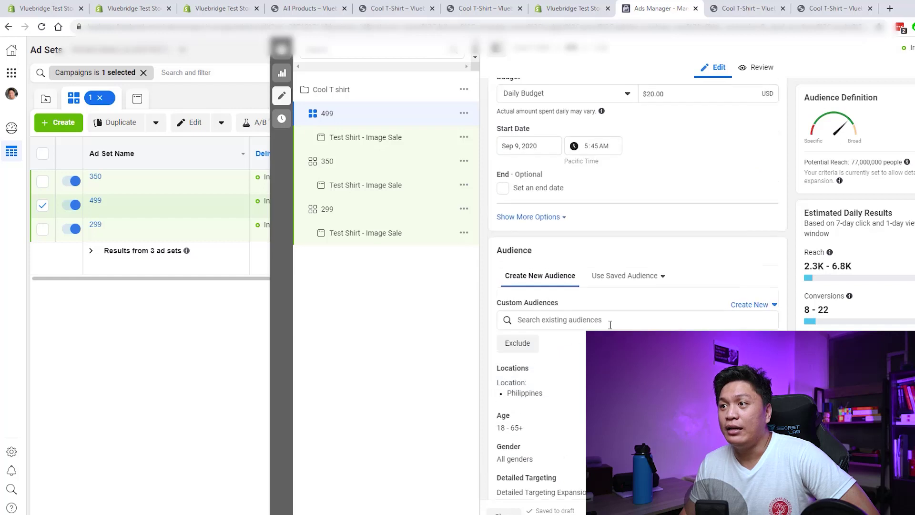
{"action": "scroll", "coordinate": [634, 286], "scroll_direction": "up", "scroll_amount": 2}
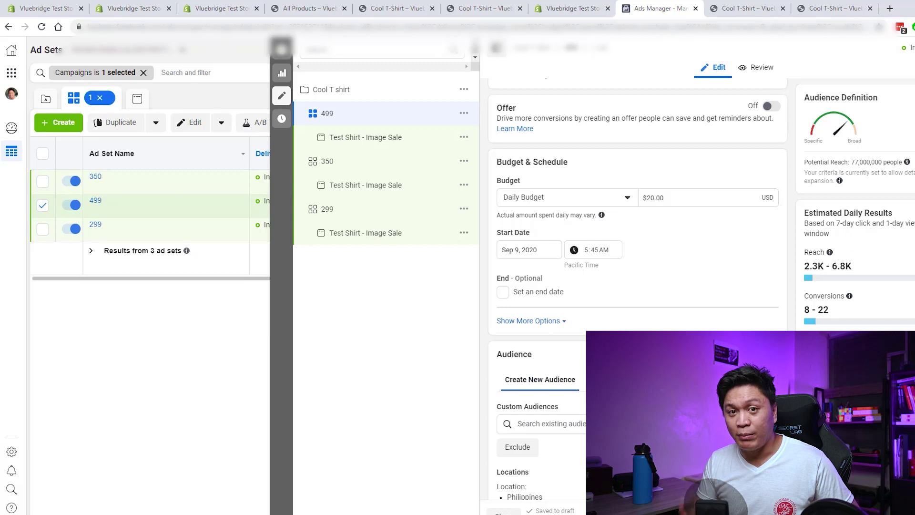
Step: Examine the 499 ad set's audience, placement and optimization settings, recheck its budget, and return to the ad set list
{"action": "scroll", "coordinate": [666, 308], "scroll_direction": "down", "scroll_amount": 6}
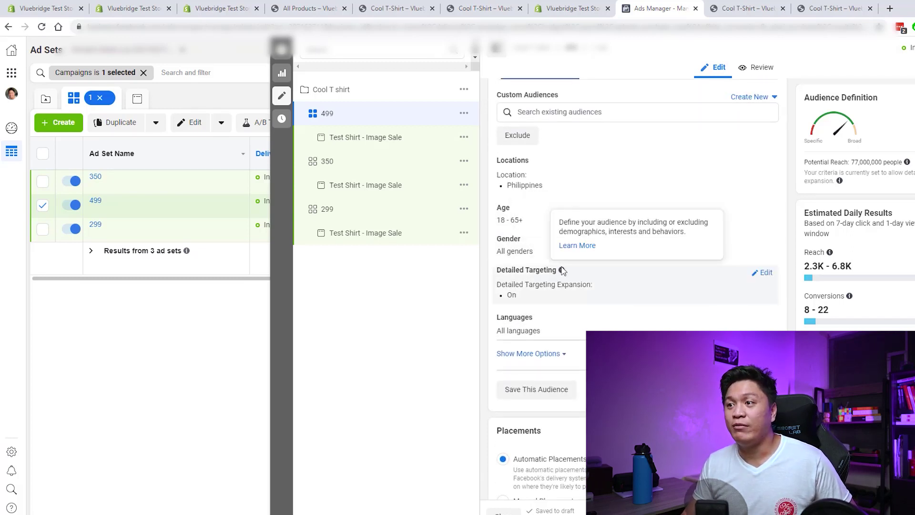
{"action": "scroll", "coordinate": [612, 285], "scroll_direction": "down", "scroll_amount": 3}
{"action": "scroll", "coordinate": [612, 285], "scroll_direction": "down", "scroll_amount": 3}
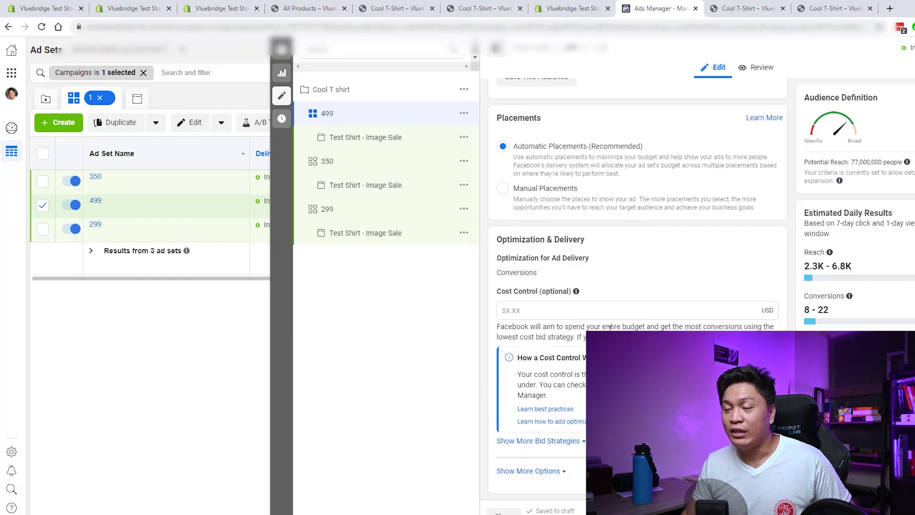
{"action": "scroll", "coordinate": [627, 299], "scroll_direction": "up", "scroll_amount": 8}
{"action": "scroll", "coordinate": [627, 299], "scroll_direction": "up", "scroll_amount": 2}
{"action": "scroll", "coordinate": [638, 299], "scroll_direction": "down", "scroll_amount": 2}
{"action": "scroll", "coordinate": [654, 302], "scroll_direction": "up", "scroll_amount": 3}
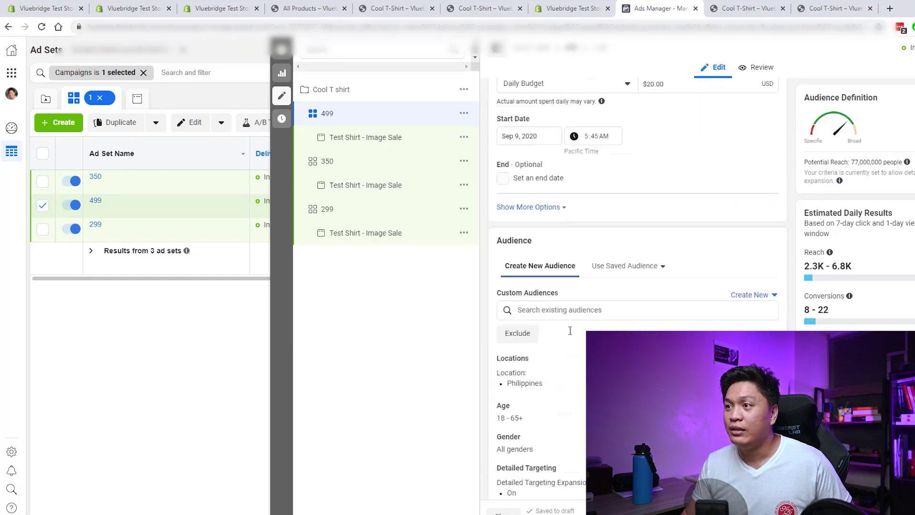
{"action": "scroll", "coordinate": [660, 301], "scroll_direction": "up", "scroll_amount": 2}
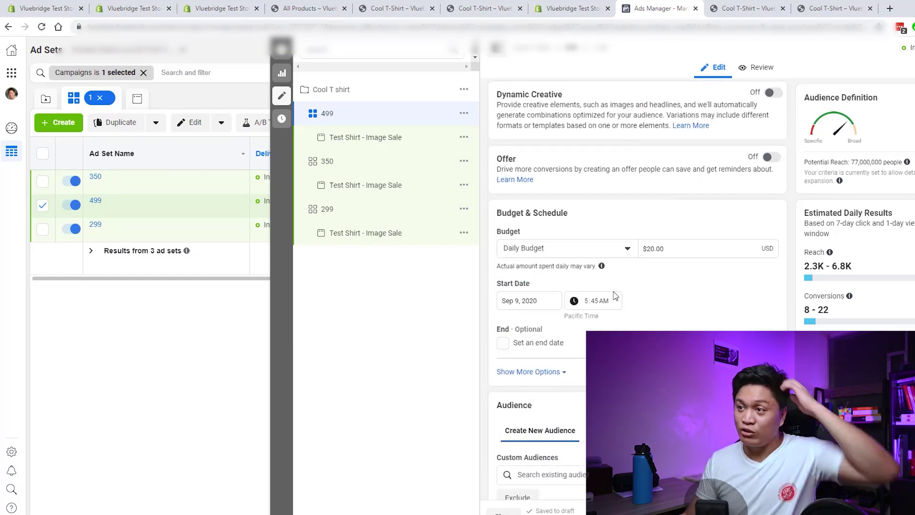
{"action": "left_click", "coordinate": [280, 54]}
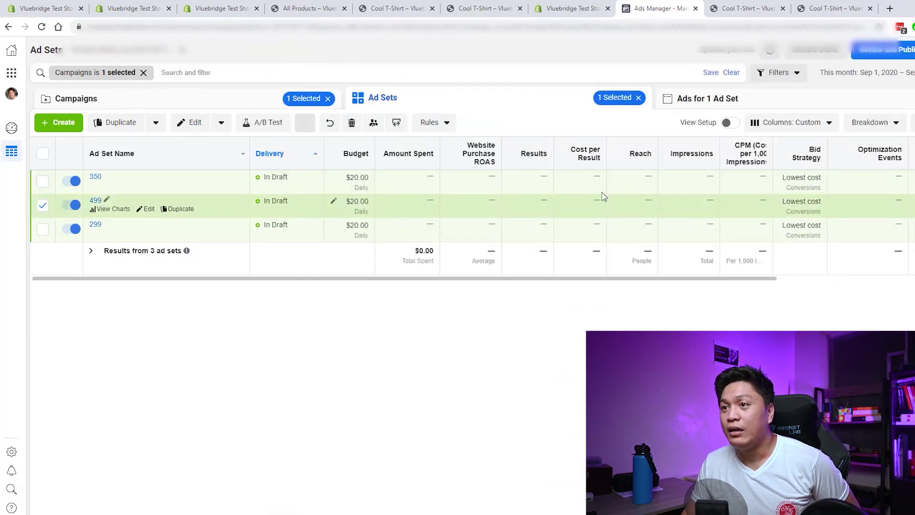
{"action": "left_click", "coordinate": [755, 106]}
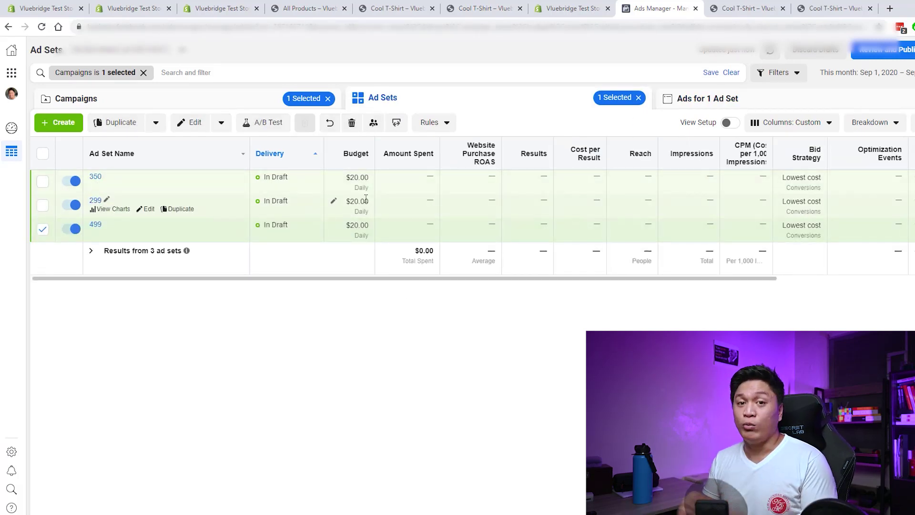
Step: Duplicate the 350, 299 and 499 ad sets twice each within the original campaign and close the editor
{"action": "left_click", "coordinate": [42, 154]}
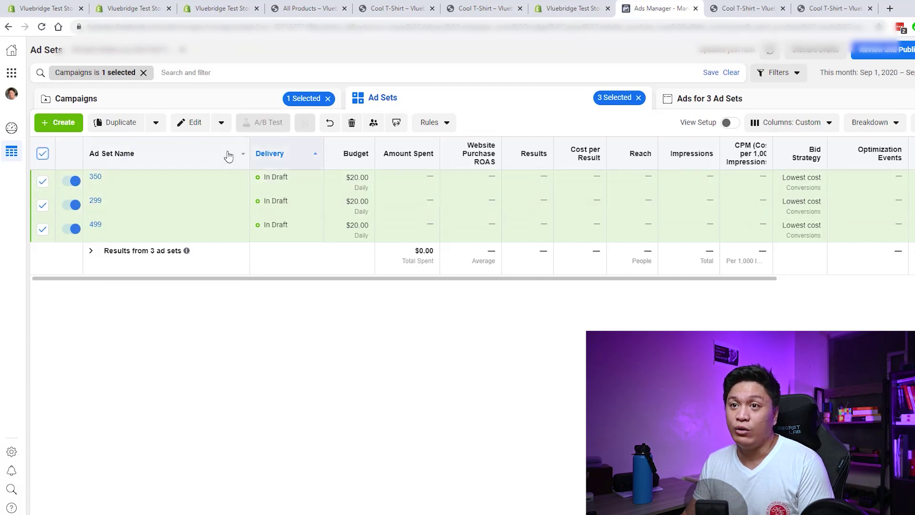
{"action": "left_click", "coordinate": [116, 122]}
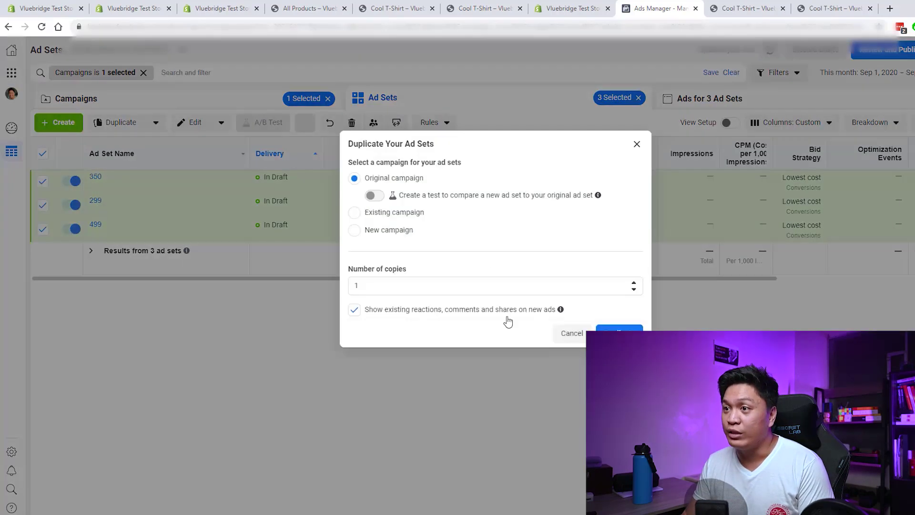
{"action": "left_click", "coordinate": [378, 286]}
{"action": "left_click", "coordinate": [619, 332]}
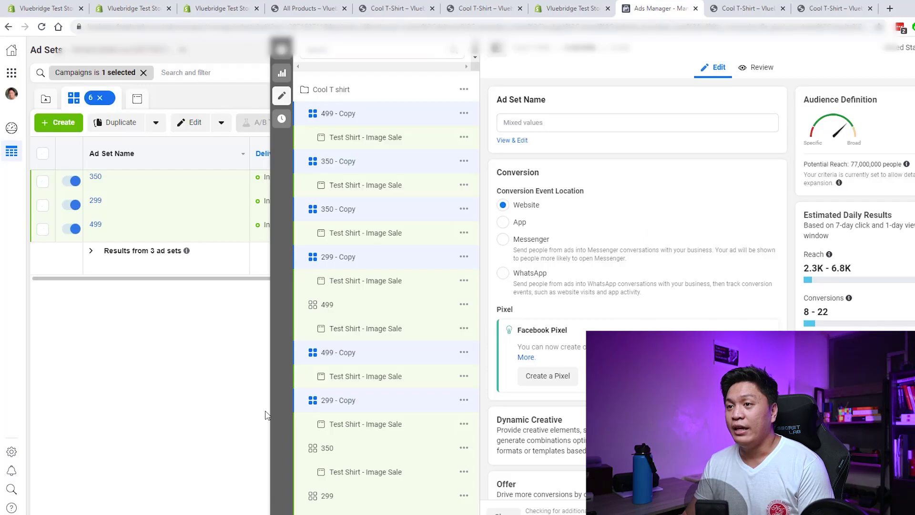
{"action": "left_click", "coordinate": [282, 49]}
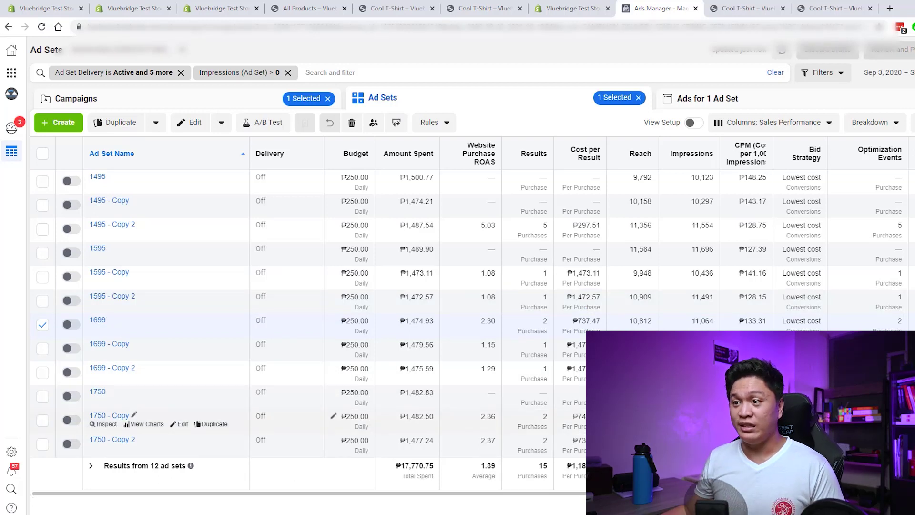
Step: Compare spend, purchase ROAS and purchases across the 1495, 1595, 1699 and 1750 price-test ad sets
{"action": "left_click", "coordinate": [42, 396]}
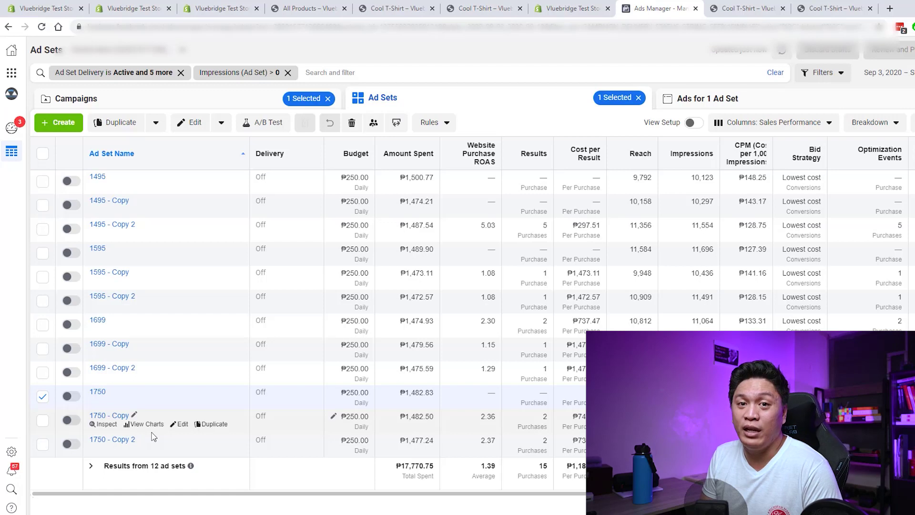
{"action": "left_click", "coordinate": [494, 239]}
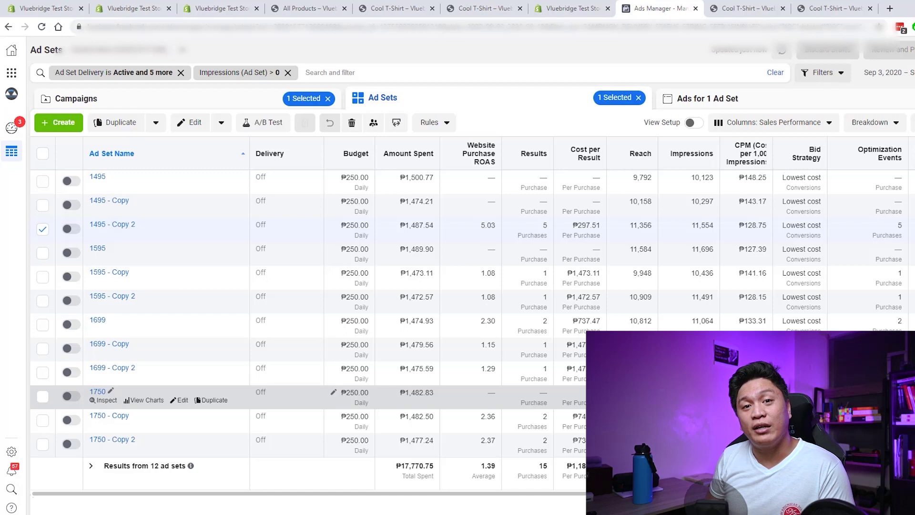
{"action": "left_click", "coordinate": [467, 374]}
{"action": "left_click", "coordinate": [470, 255]}
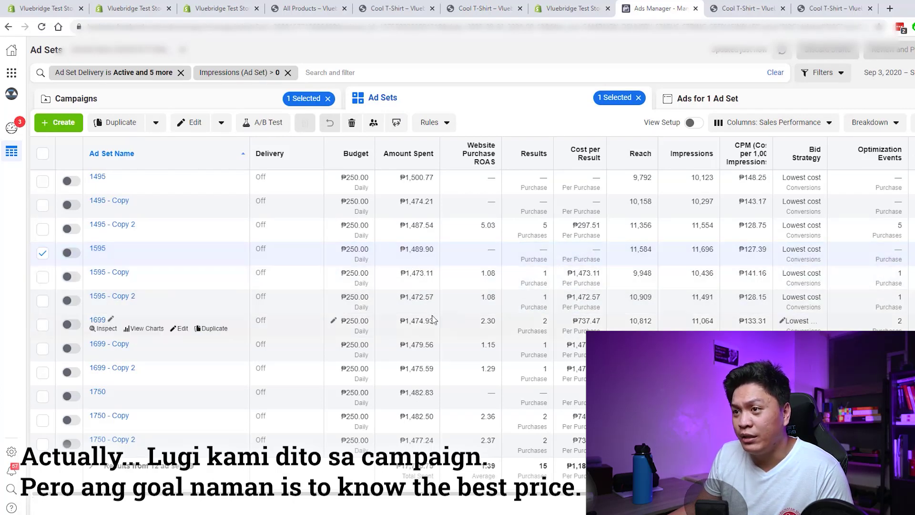
{"action": "left_click", "coordinate": [429, 325]}
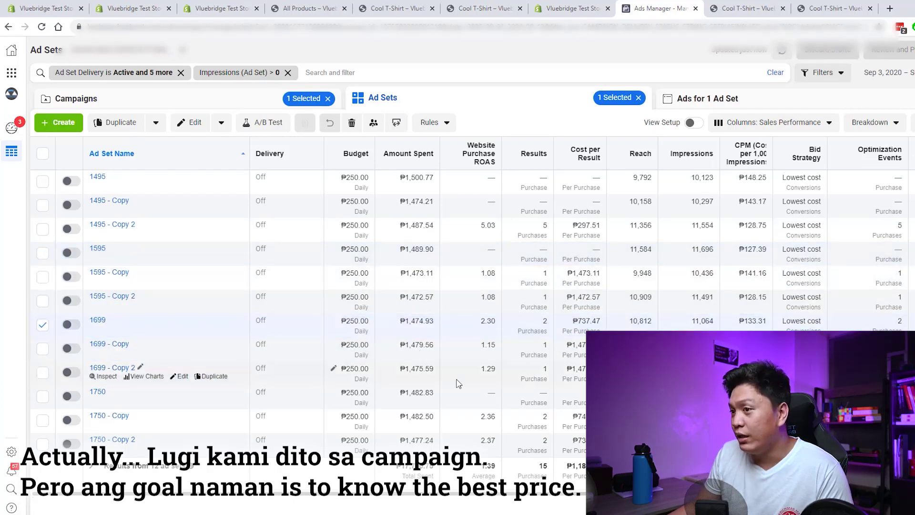